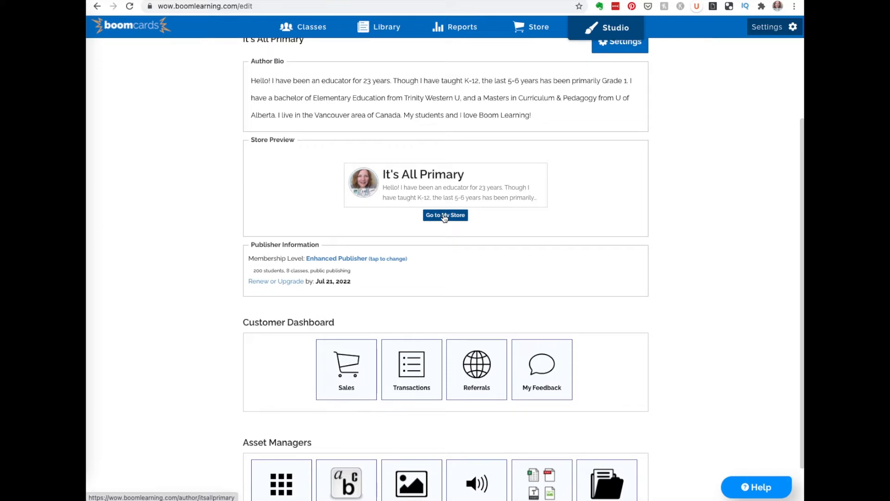
# From the author's store, open the Counting Halloween Stars to 10 deck for quick editing
pyautogui.click(444, 216)
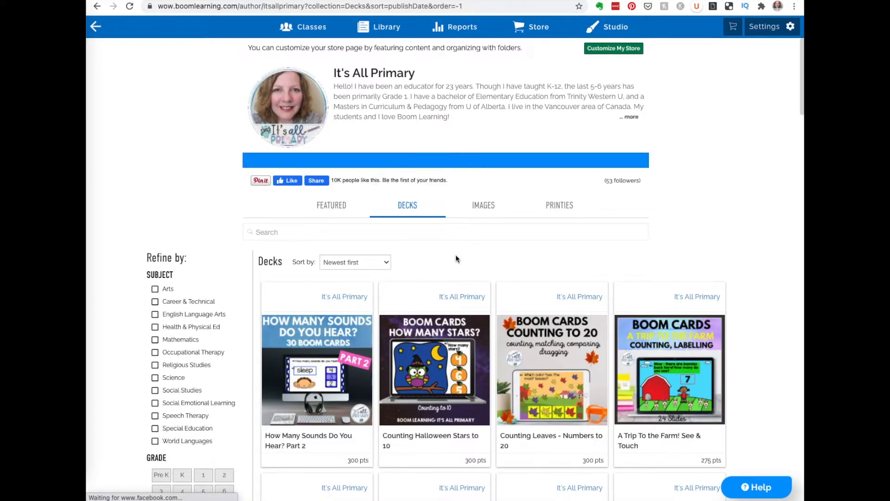
pyautogui.scroll(-3, 455, 278)
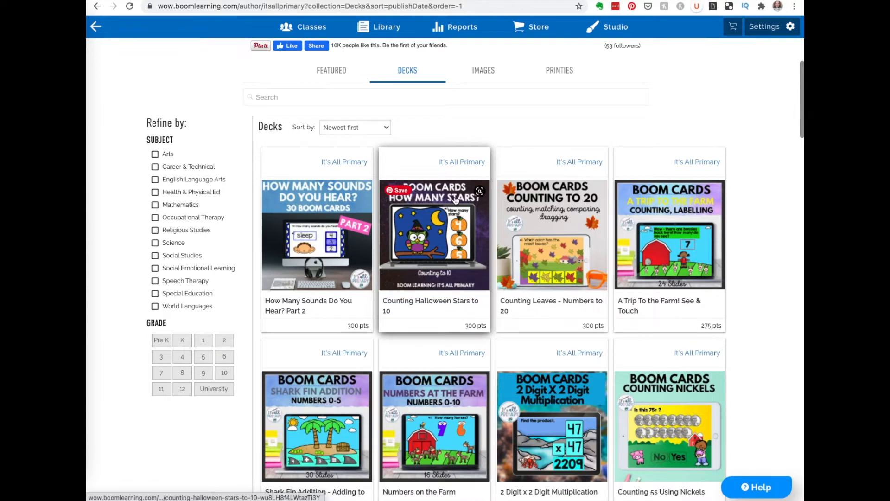
pyautogui.click(424, 243)
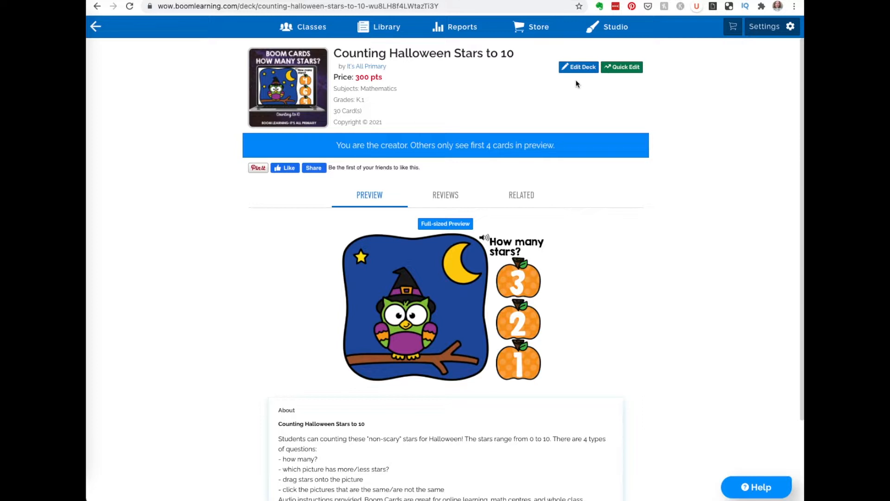
pyautogui.click(624, 69)
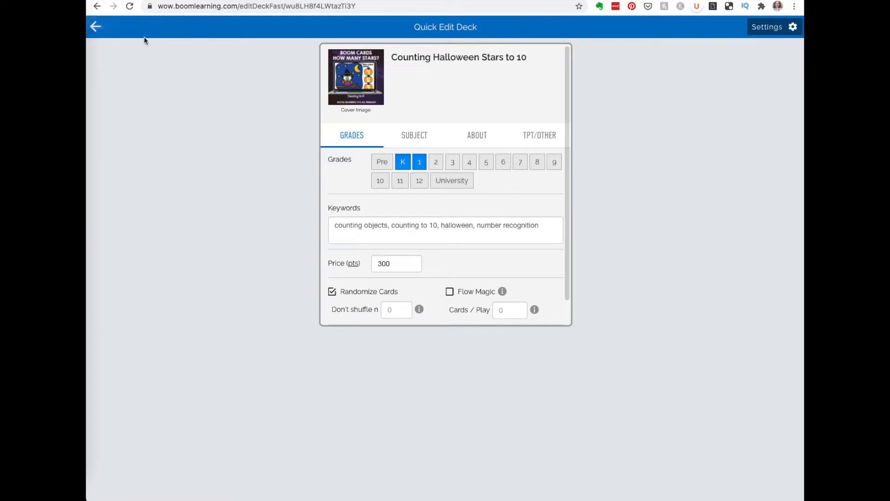
# Create a blank sticky note and place it beside the deck's quick edit form
pyautogui.click(106, 0)
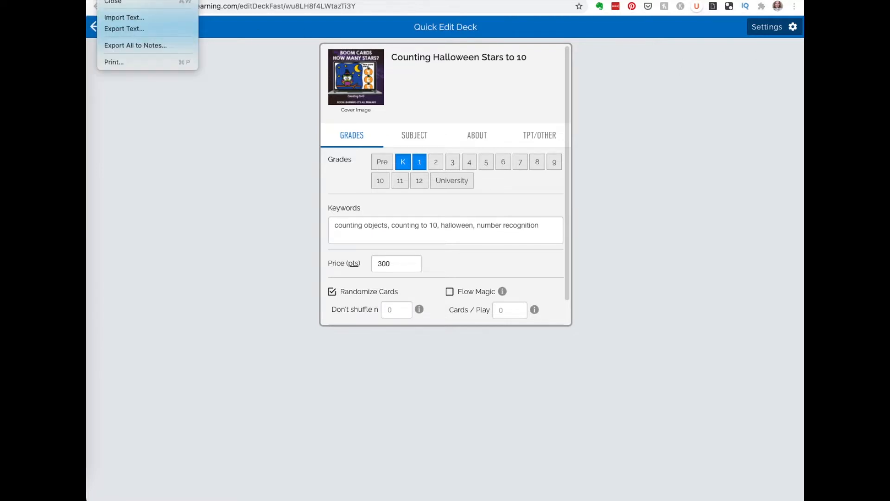
pyautogui.click(114, 0)
pyautogui.moveTo(686, 96); pyautogui.dragTo(663, 95)
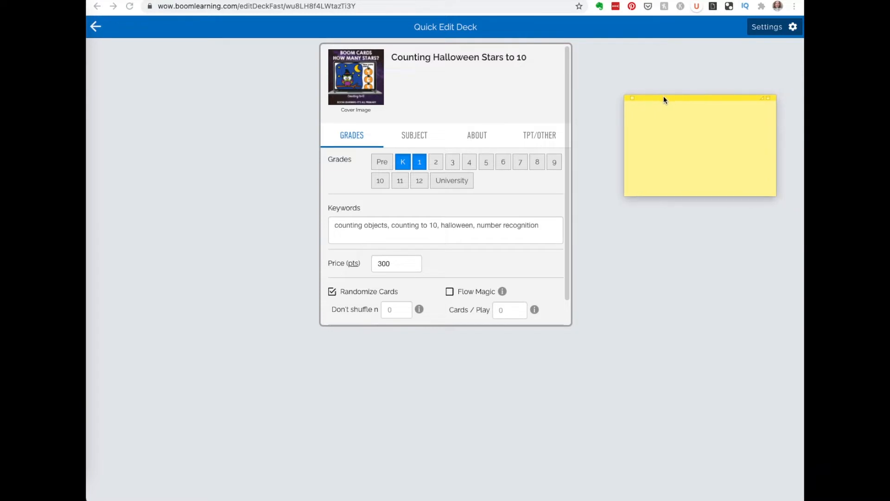
# Show the deck's TPT/Other marketplace links and copy the preview link into the sticky note
pyautogui.click(538, 139)
pyautogui.click(538, 138)
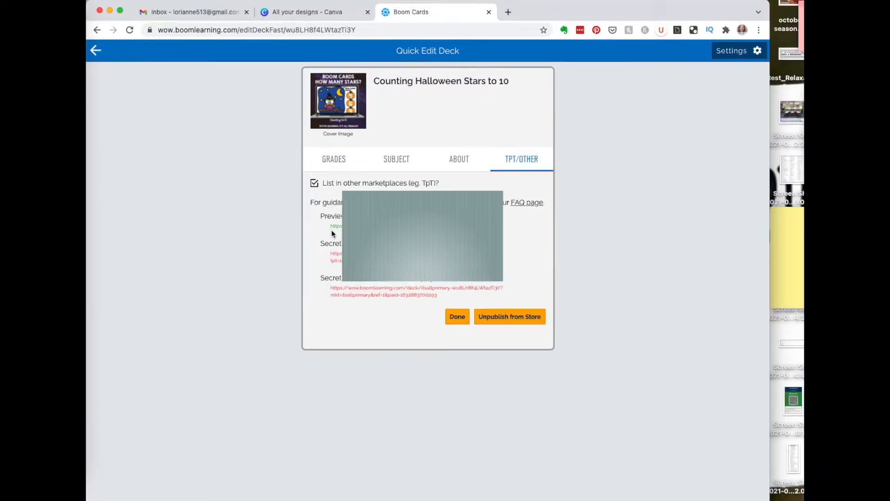
pyautogui.doubleClick(341, 227)
pyautogui.click(785, 227)
pyautogui.press('super+v')
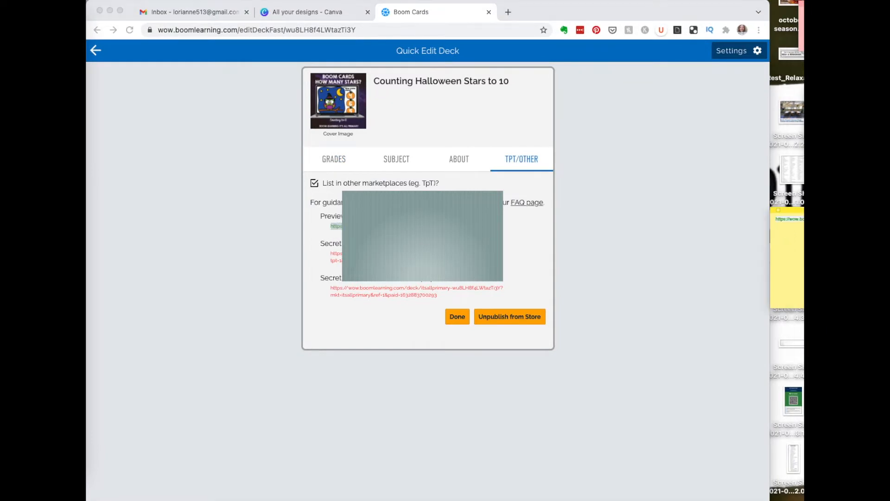
pyautogui.press('super+Tab')
# Copy the first secret marketplace link into the sticky note below the preview link, and finish quick editing
pyautogui.tripleClick(333, 254)
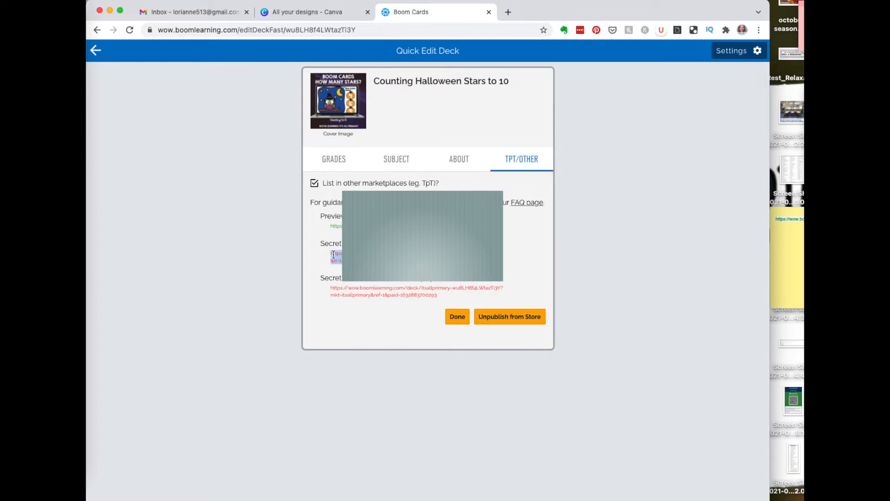
pyautogui.click(778, 242)
pyautogui.press('Return')
pyautogui.press('Return')
pyautogui.press('super+v')
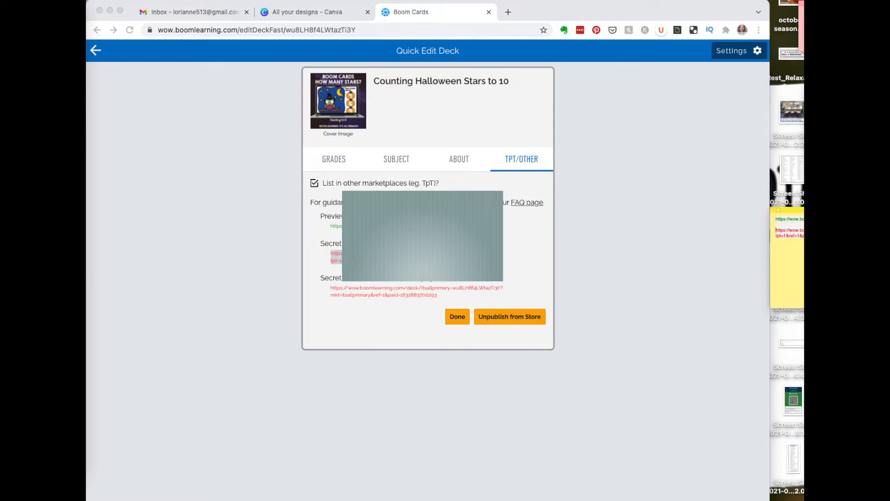
pyautogui.click(457, 316)
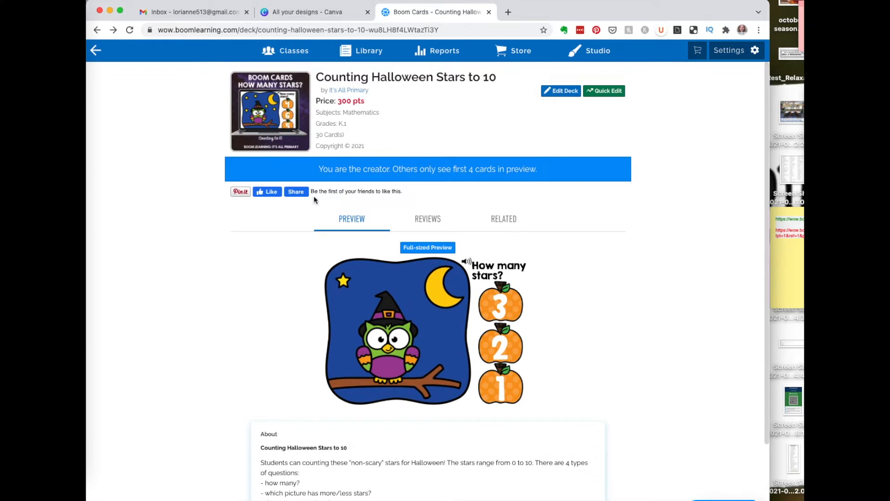
# Switch to Canva and open the BOOM CARDS HOW MANY STARS design
pyautogui.scroll(-2, 314, 199)
pyautogui.scroll(2, 314, 199)
pyautogui.scroll(-1, 403, 295)
pyautogui.scroll(1, 403, 295)
pyautogui.click(303, 14)
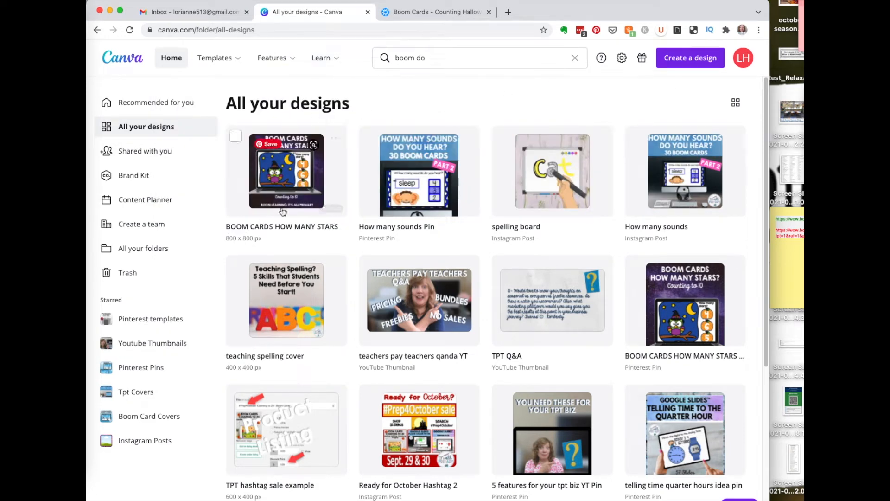
pyautogui.click(288, 168)
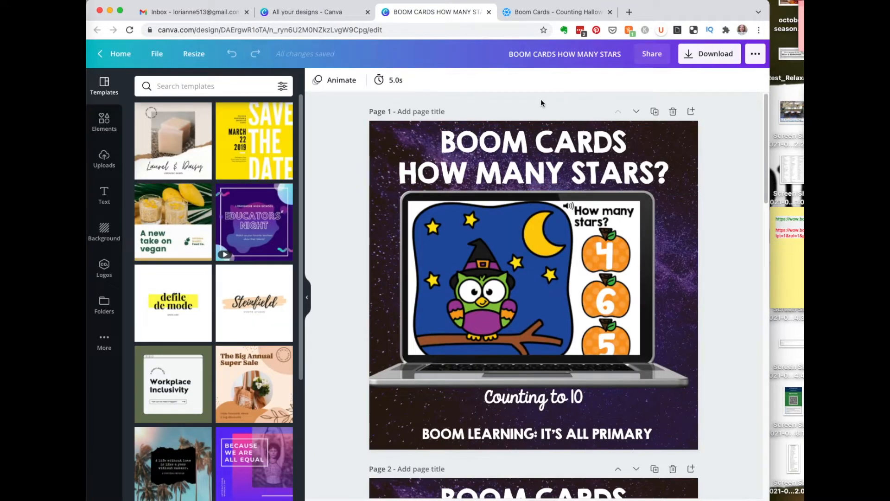
pyautogui.click(550, 13)
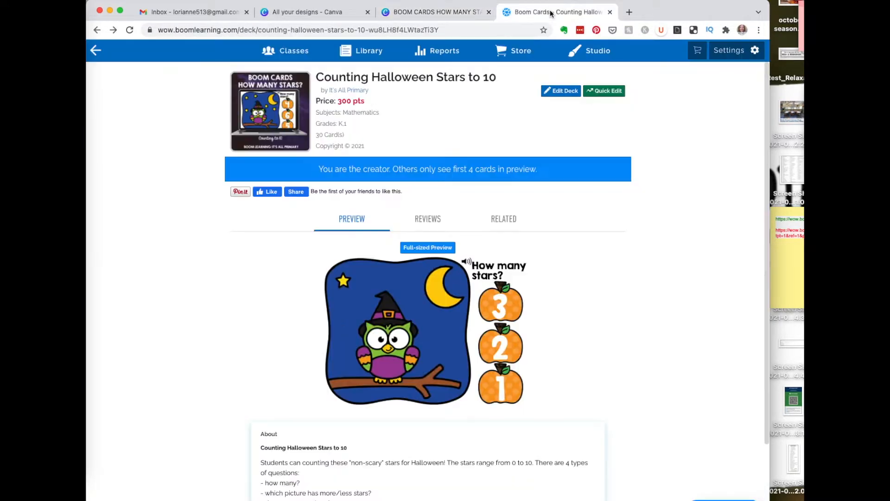
pyautogui.click(426, 13)
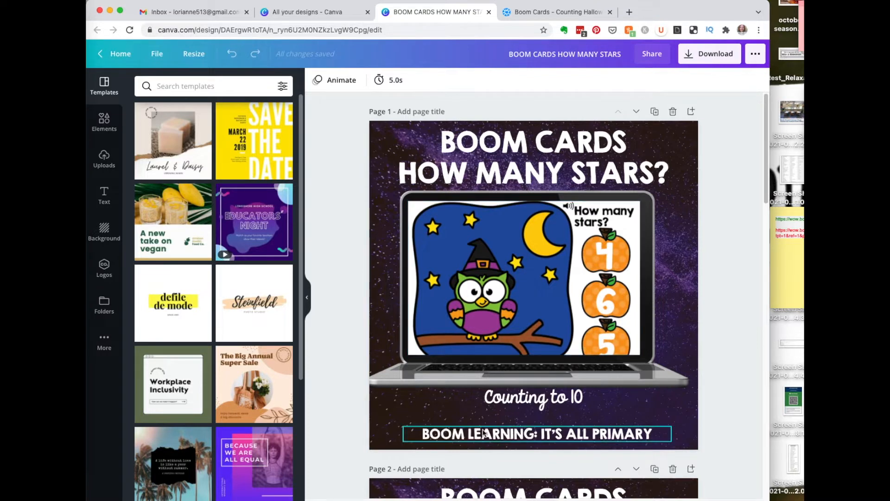
# Replace "BOOM LEARNING" with "TPT" in the bottom text line on page 1 of the cover design
pyautogui.click(482, 434)
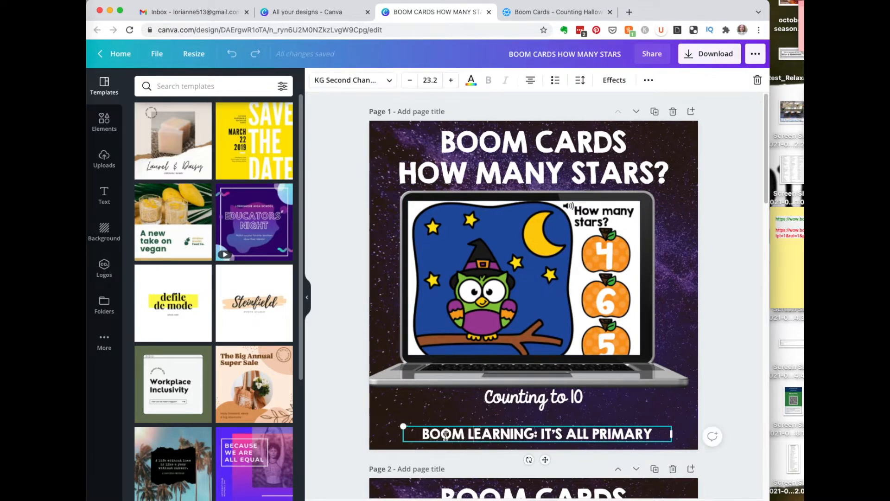
pyautogui.moveTo(422, 434); pyautogui.dragTo(535, 436)
pyautogui.write('TPT')
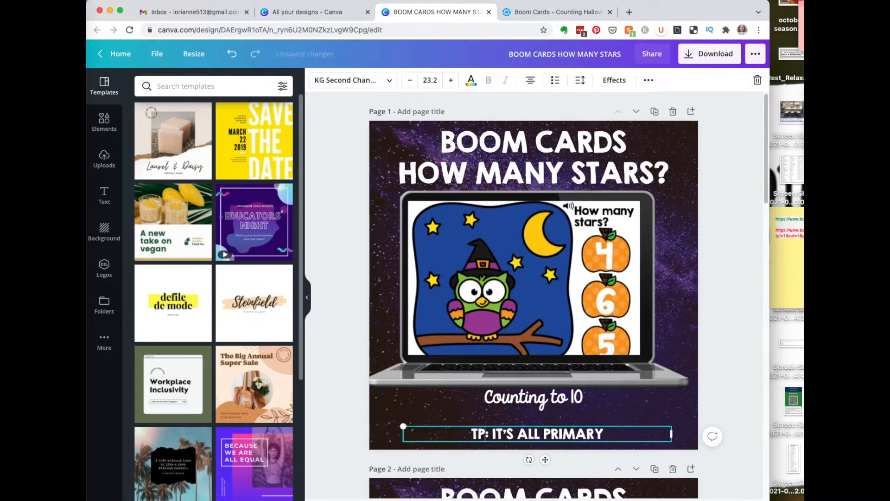
pyautogui.click(634, 310)
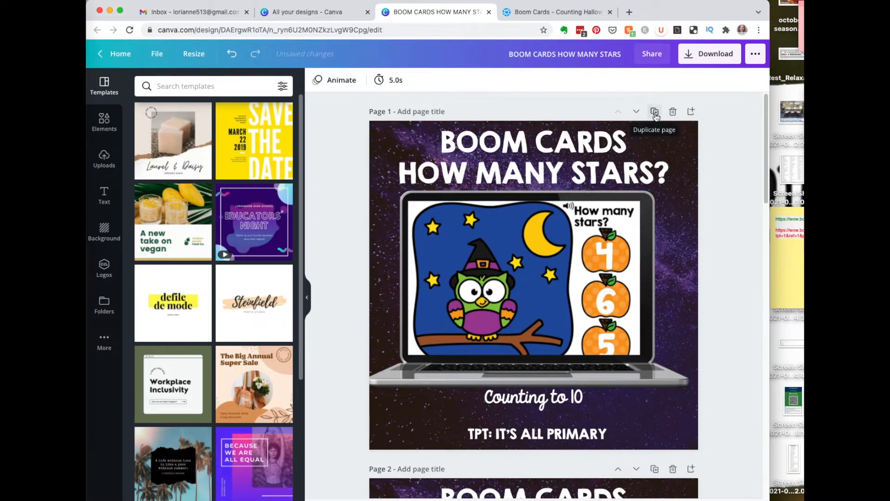
# Review the four pages of the cover design, including the question types, preview link and usage text
pyautogui.scroll(-10, 683, 203)
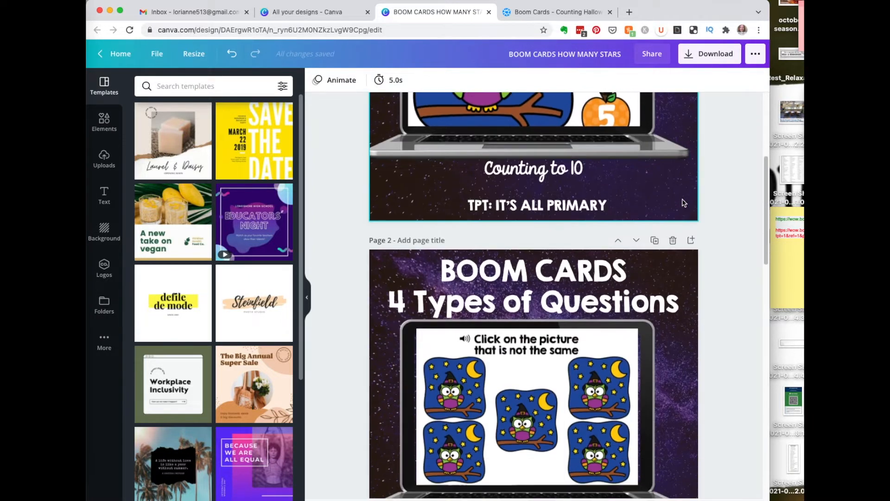
pyautogui.scroll(2, 683, 202)
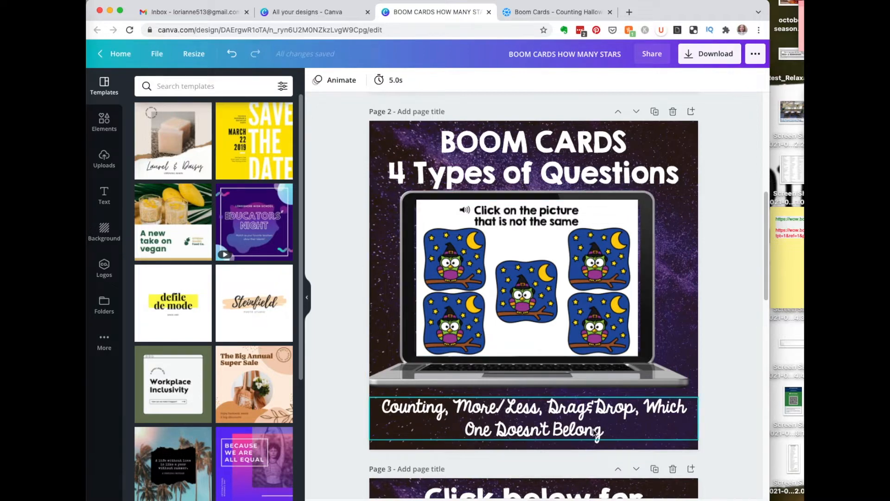
pyautogui.scroll(-7, 672, 335)
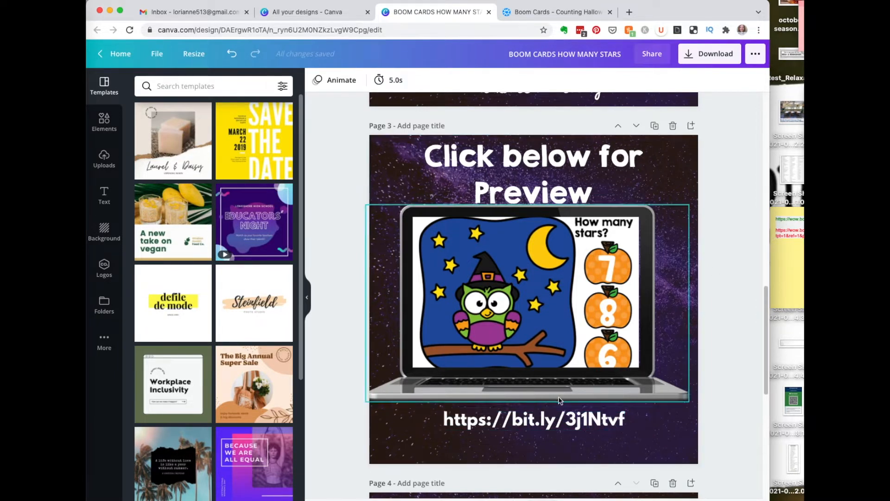
pyautogui.scroll(-8, 527, 235)
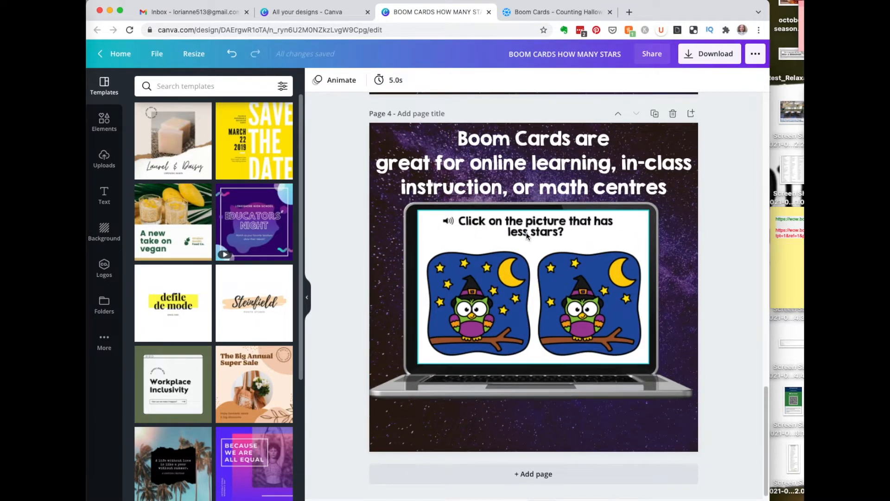
pyautogui.scroll(20, 526, 236)
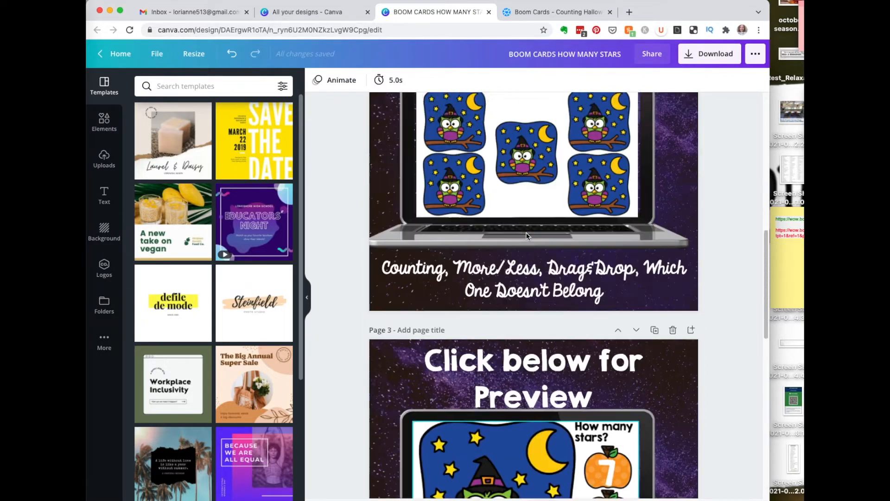
pyautogui.scroll(-8, 527, 235)
pyautogui.scroll(7, 526, 235)
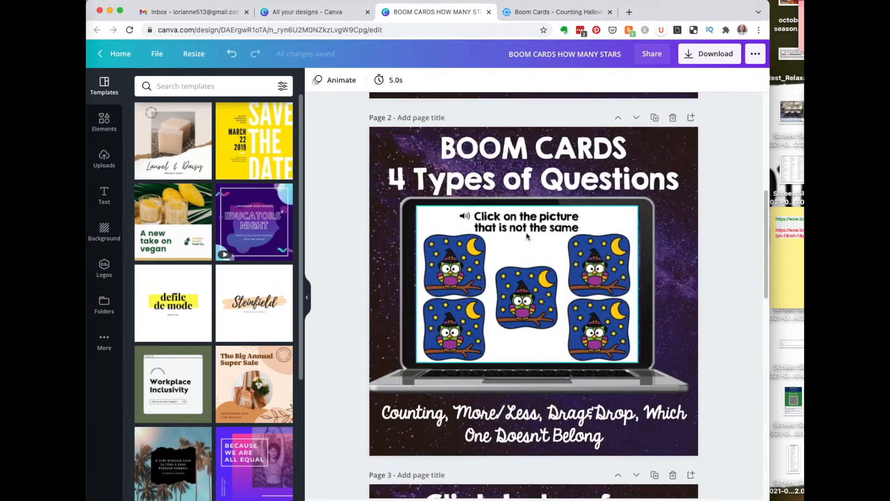
pyautogui.scroll(4, 527, 235)
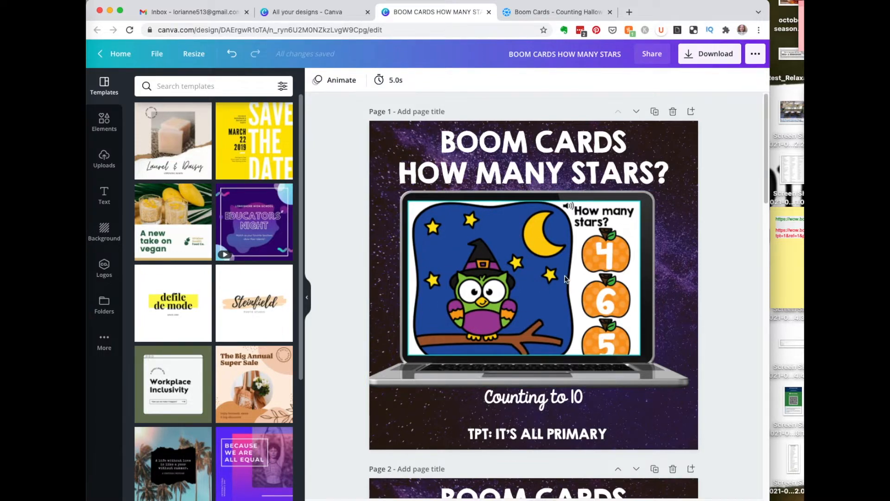
pyautogui.scroll(-5, 561, 278)
pyautogui.scroll(-10, 557, 277)
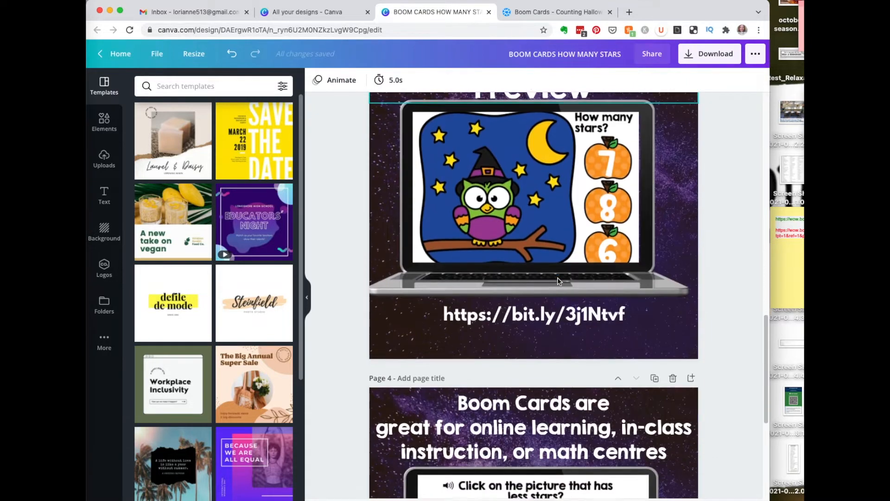
pyautogui.scroll(15, 514, 218)
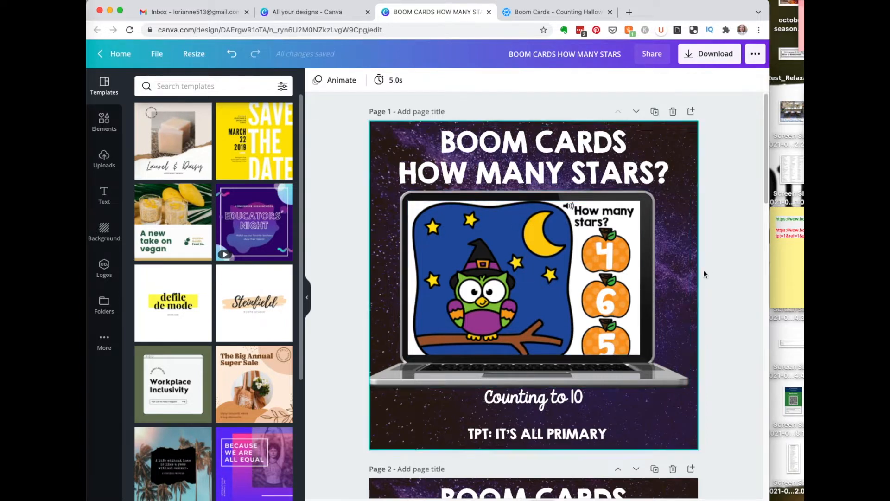
# Check the cover design's custom width and height in the resize options
pyautogui.scroll(-1, 713, 271)
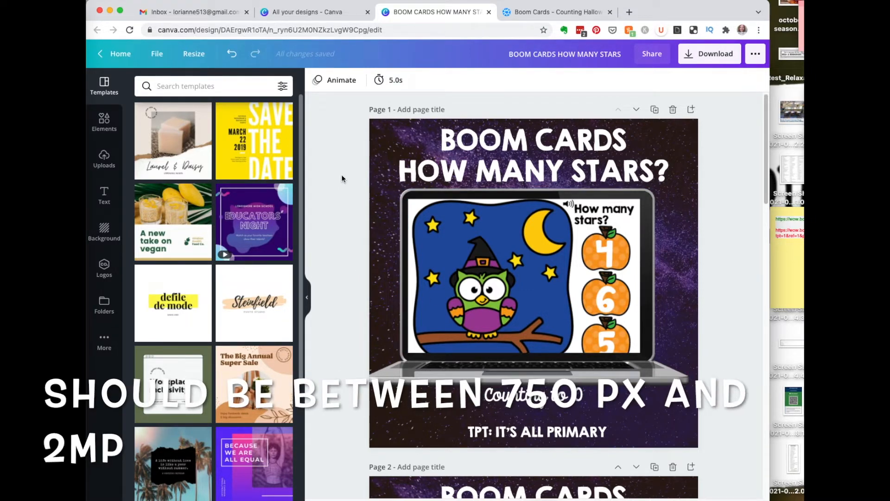
pyautogui.click(194, 54)
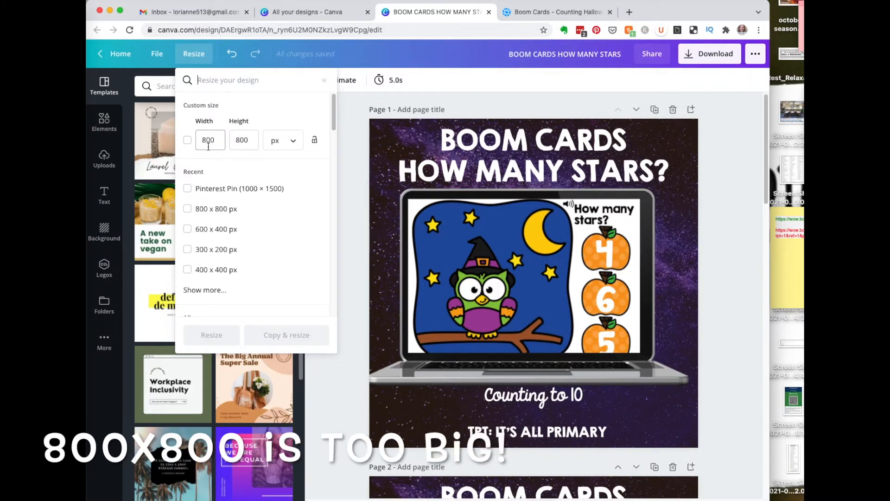
pyautogui.click(452, 85)
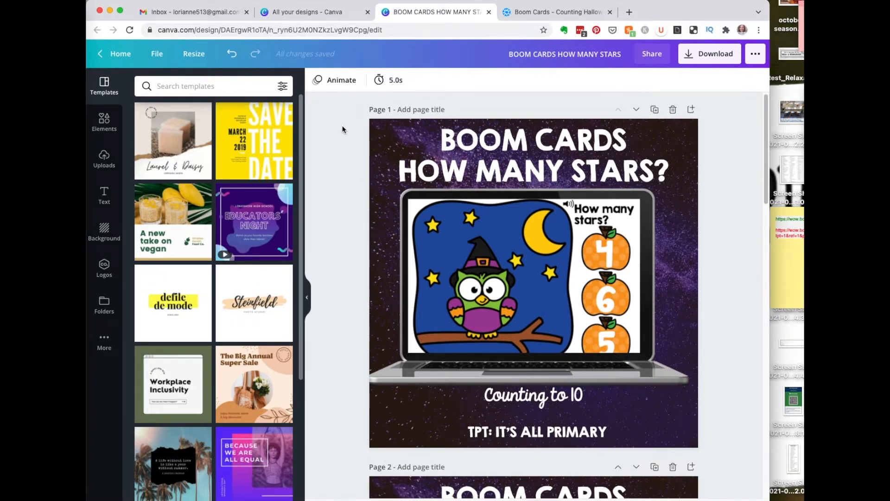
# Capture square area screenshots of the cover design's pages one after another, each framed to the page edges
pyautogui.moveTo(369, 119); pyautogui.dragTo(695, 447)
pyautogui.scroll(-15, 700, 425)
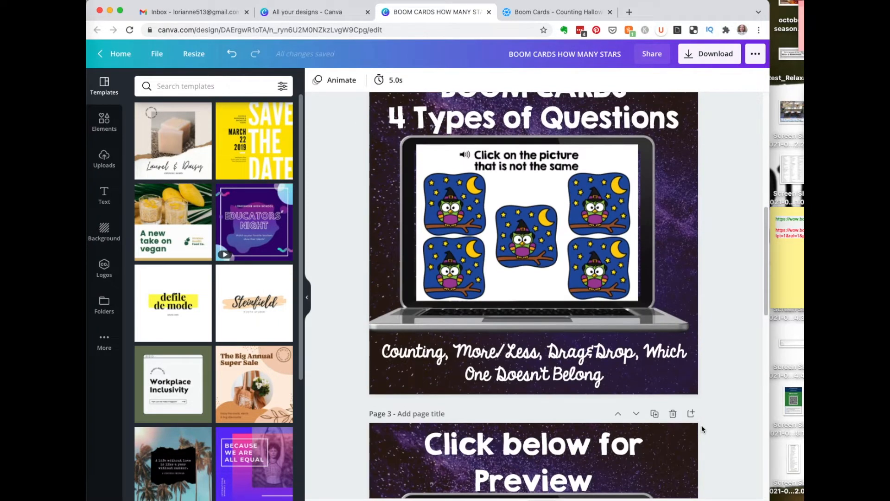
pyautogui.scroll(-2, 354, 277)
pyautogui.press('super+shift+4')
pyautogui.moveTo(369, 157); pyautogui.dragTo(698, 486)
pyautogui.scroll(-4, 698, 486)
pyautogui.press('super+shift+4')
pyautogui.moveTo(371, 122); pyautogui.dragTo(697, 448)
pyautogui.scroll(-5, 255, 338)
pyautogui.scroll(15, 341, 295)
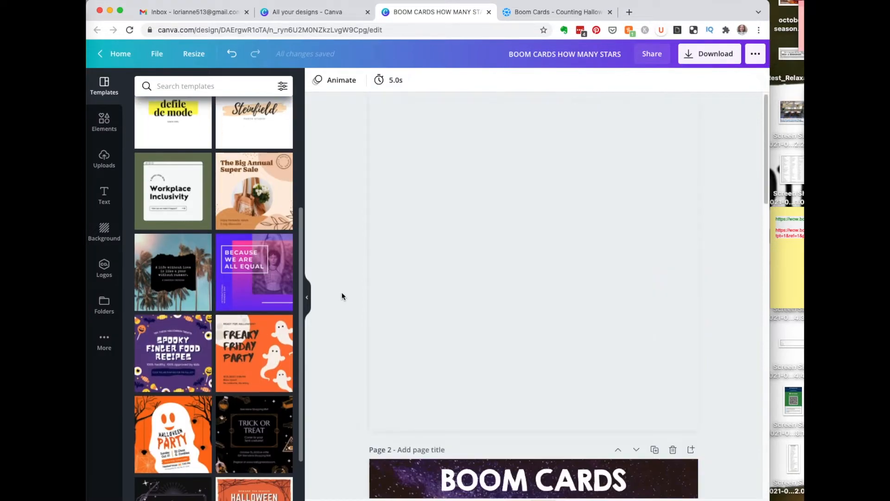
pyautogui.scroll(-15, 342, 296)
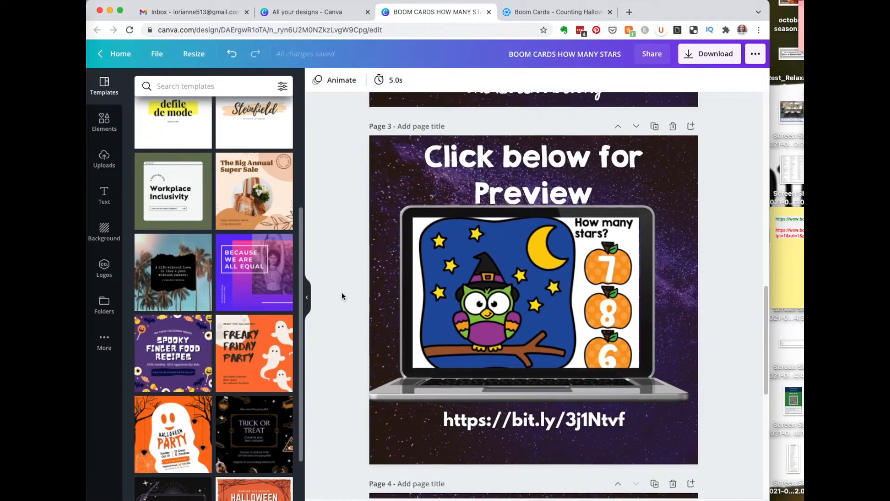
pyautogui.scroll(15, 341, 296)
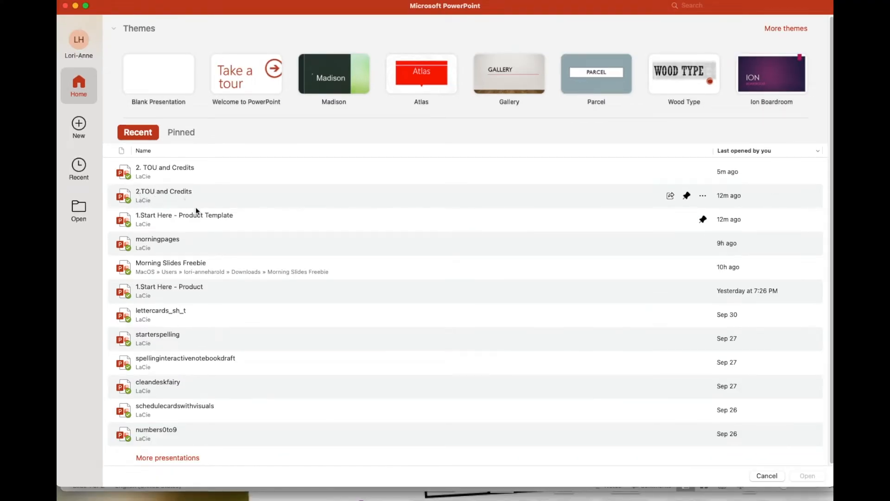
# Open the pinned presentation "1.Start Here - Product Template" and fit its window to the screen
pyautogui.click(182, 135)
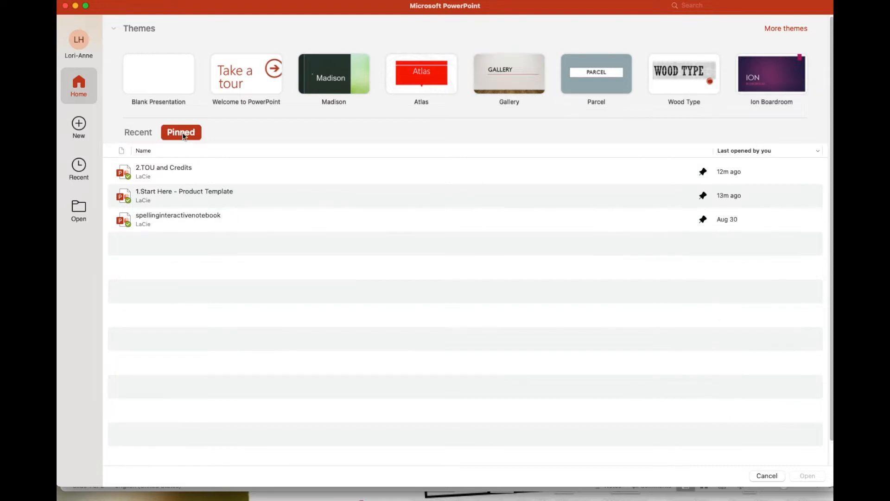
pyautogui.doubleClick(180, 190)
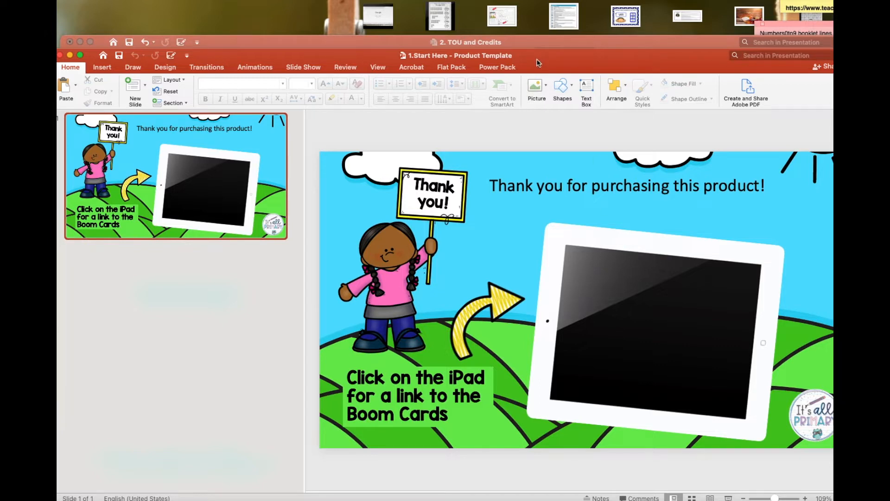
pyautogui.moveTo(525, 55); pyautogui.dragTo(535, 44)
pyautogui.doubleClick(535, 43)
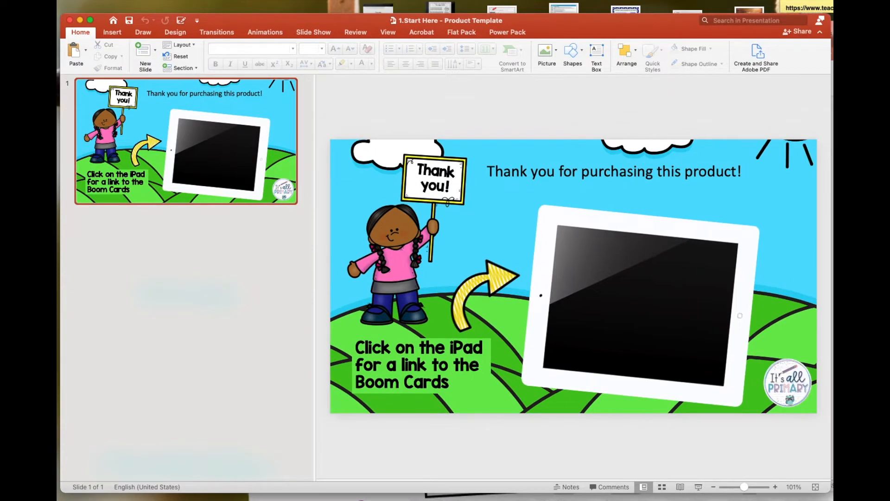
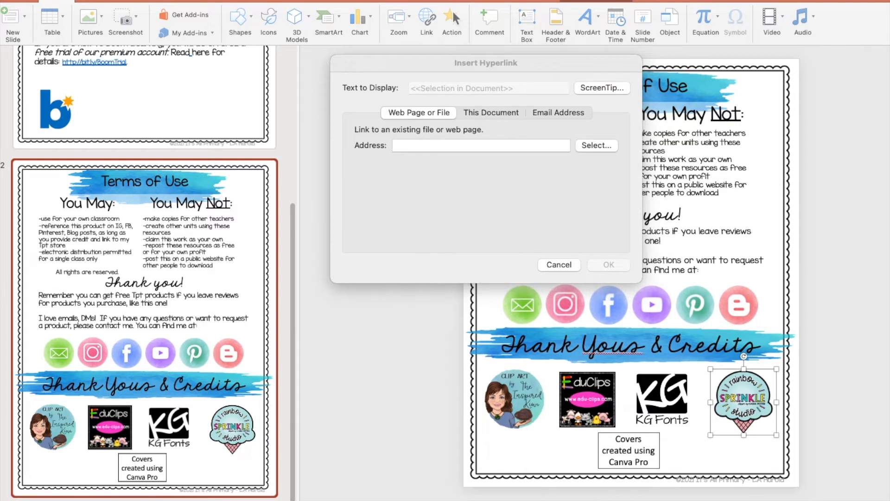
# Link the Rainbow Sprinkle Studio logo on the Terms of Use slide to its store address copied from the sticky note
pyautogui.moveTo(854, 0); pyautogui.dragTo(857, 432)
pyautogui.moveTo(811, 370); pyautogui.dragTo(871, 377)
pyautogui.press('cmd+c')
pyautogui.click(411, 147)
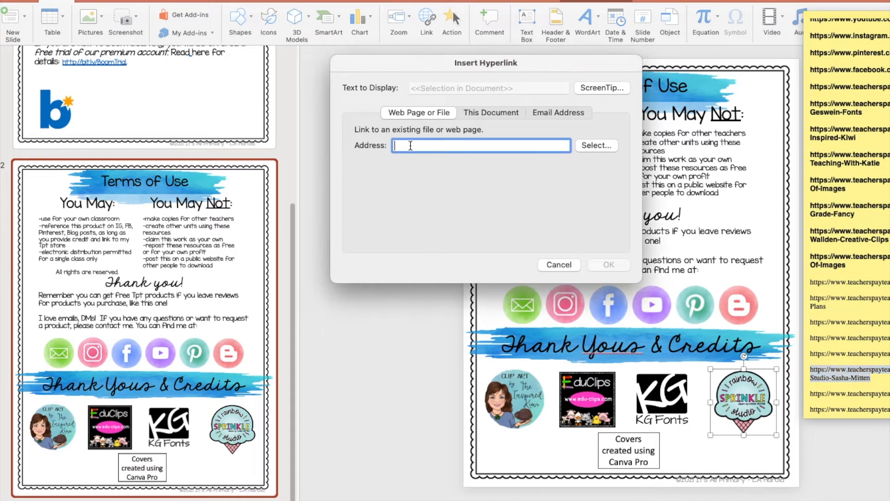
pyautogui.press('cmd+v')
pyautogui.click(608, 264)
pyautogui.click(838, 212)
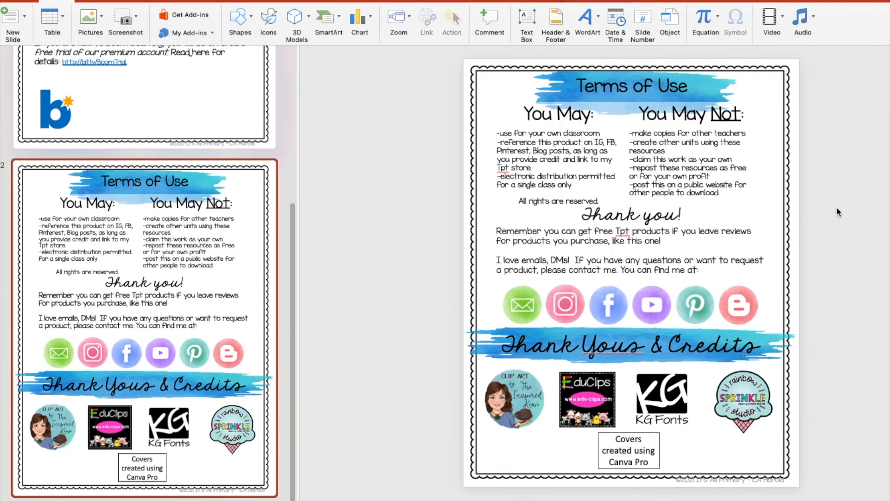
# Set the Rainbow Sprinkle Studio logo to Do not flatten and check that setting on the other three credit logos
pyautogui.click(726, 397)
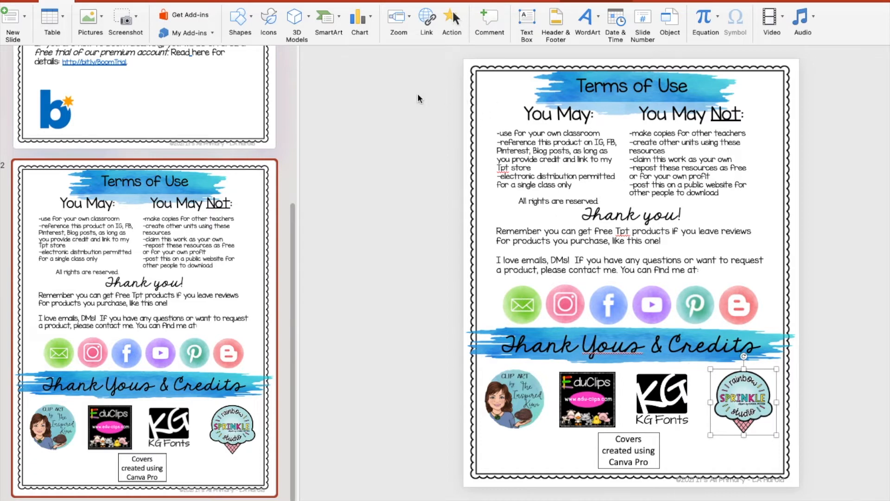
pyautogui.click(483, 2)
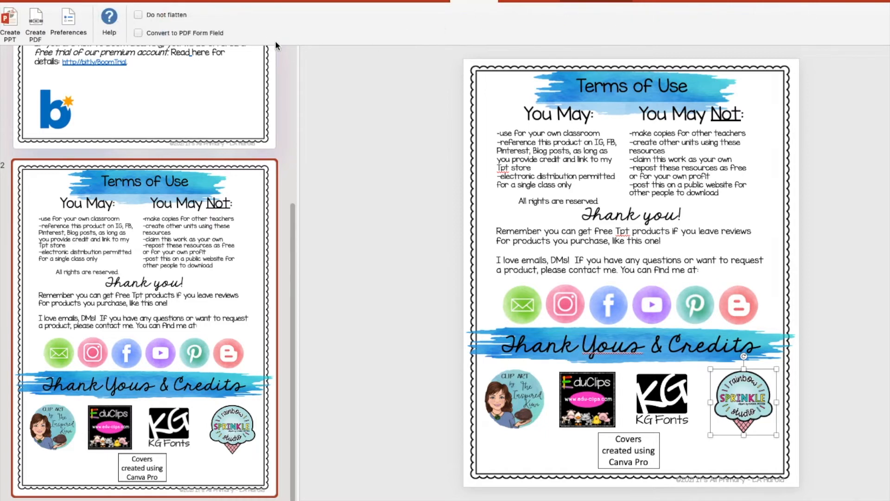
pyautogui.click(138, 15)
pyautogui.click(657, 395)
pyautogui.click(592, 398)
pyautogui.click(489, 405)
pyautogui.click(399, 272)
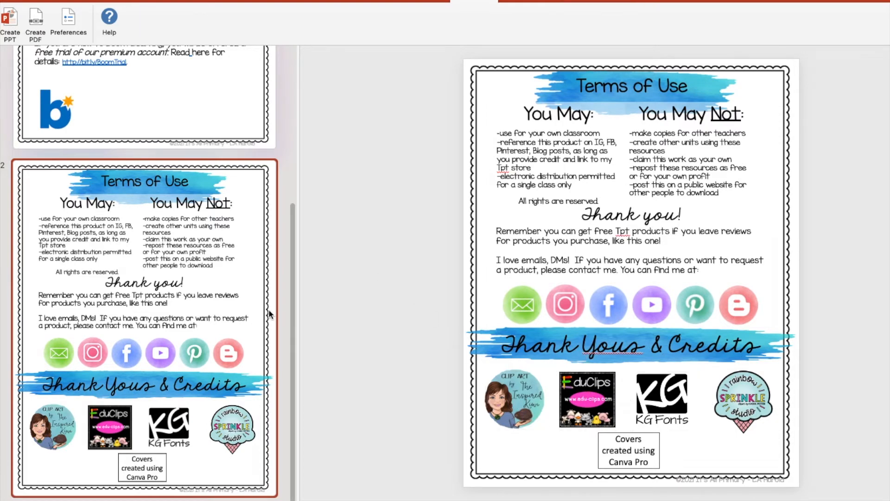
pyautogui.moveTo(293, 305); pyautogui.dragTo(318, 143)
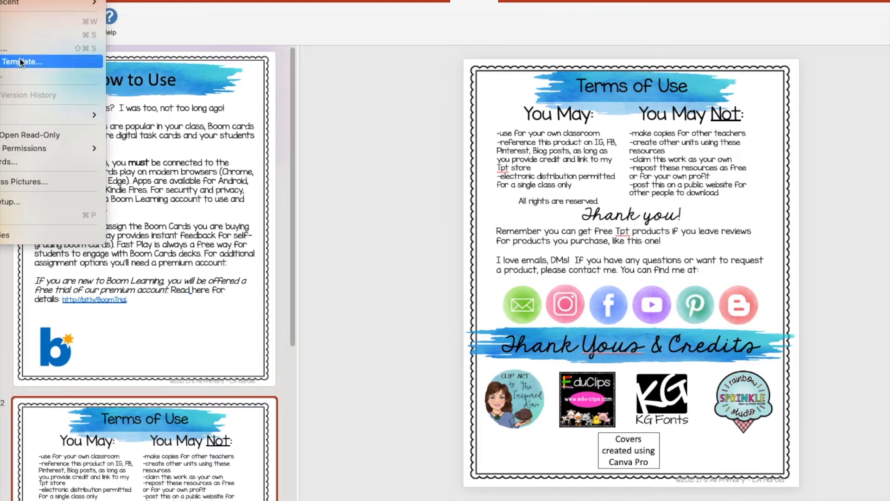
# Create a Flat Pack secured PDF of the presentation named "2. TOU and Credits - Boom Cards"
pyautogui.click(191, 28)
pyautogui.click(35, 17)
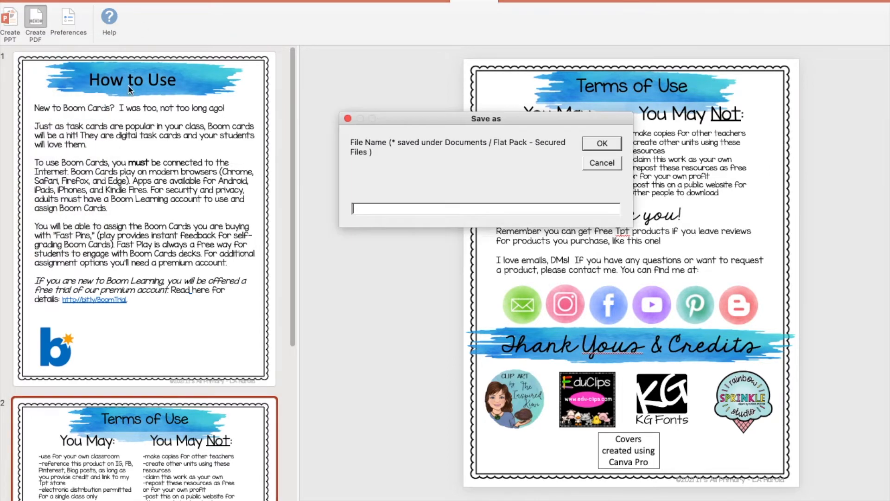
pyautogui.write('2. TOU and Credits - Boom Cards')
pyautogui.press('Return')
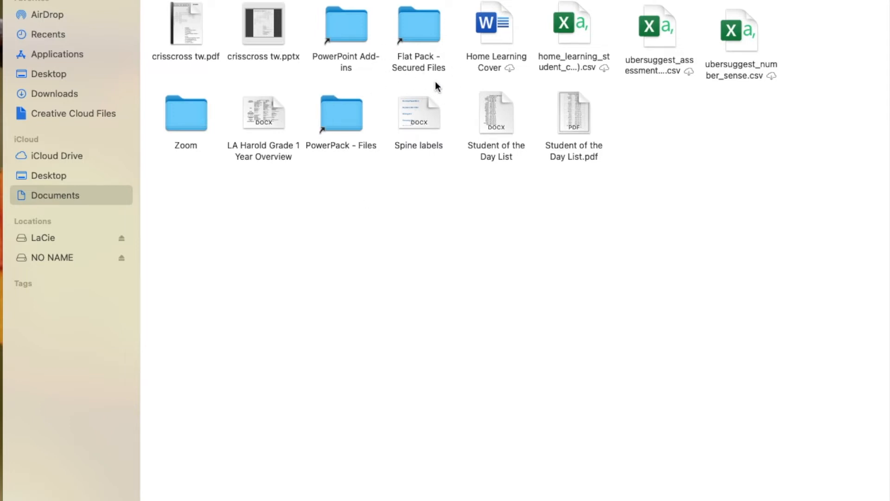
# In Finder, create a folder named "countingtotenBoomCards" inside the Flat Pack - Secured Files folder
pyautogui.doubleClick(413, 24)
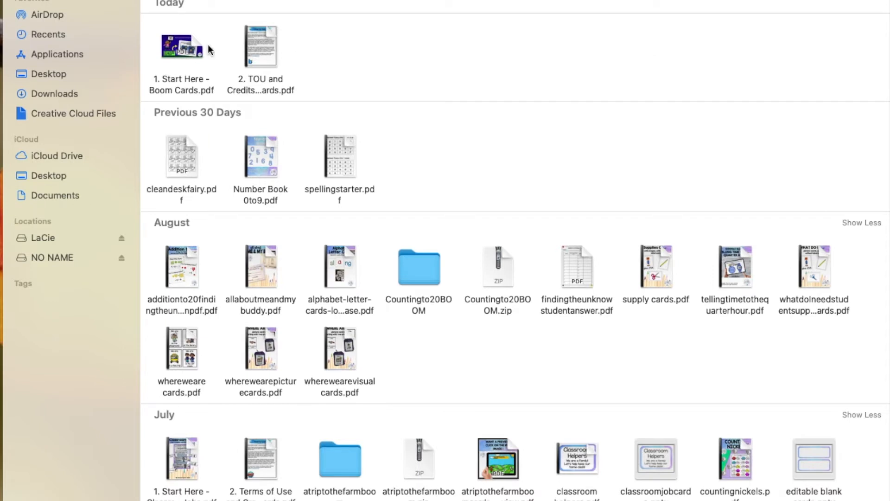
pyautogui.rightClick(371, 61)
pyautogui.click(397, 65)
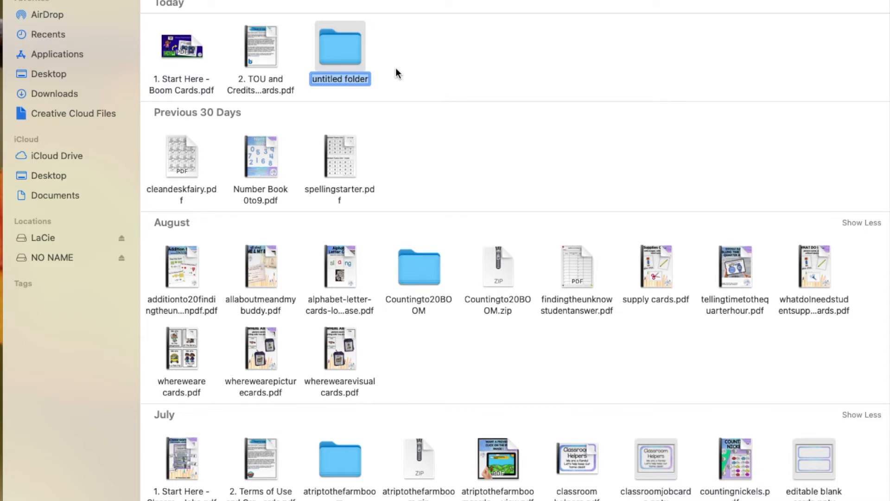
pyautogui.write('countingtotenBoomCards')
pyautogui.press('Return')
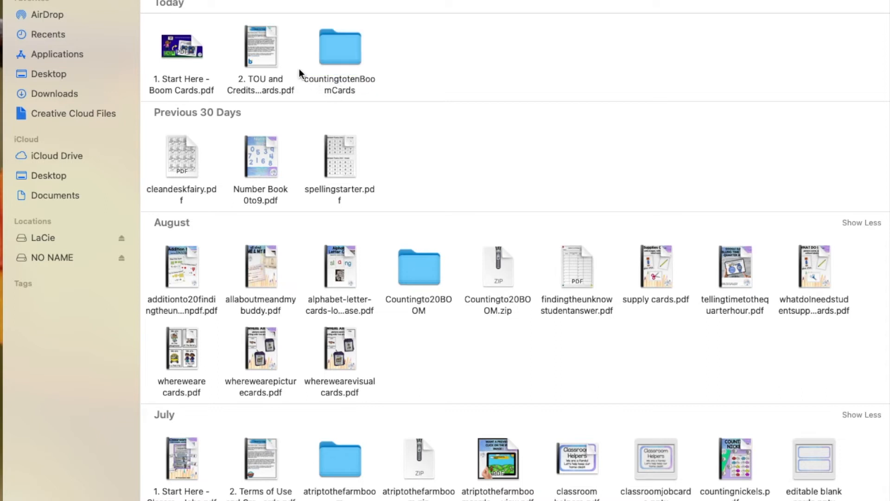
# Move the Start Here and TOU and Credits PDFs into the countingtotenBoomCards folder and compress the folder
pyautogui.moveTo(257, 37)
pyautogui.moveTo(257, 36); pyautogui.dragTo(337, 42)
pyautogui.moveTo(181, 46); pyautogui.dragTo(259, 45)
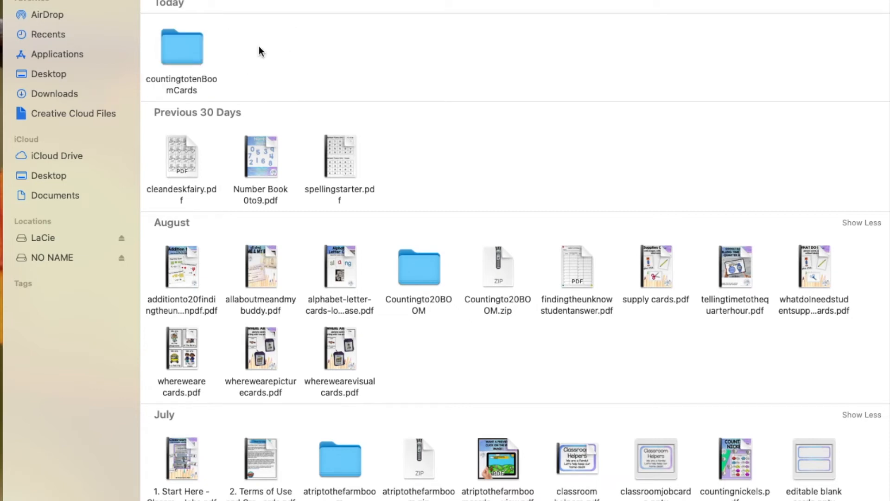
pyautogui.click(185, 49)
pyautogui.rightClick(185, 51)
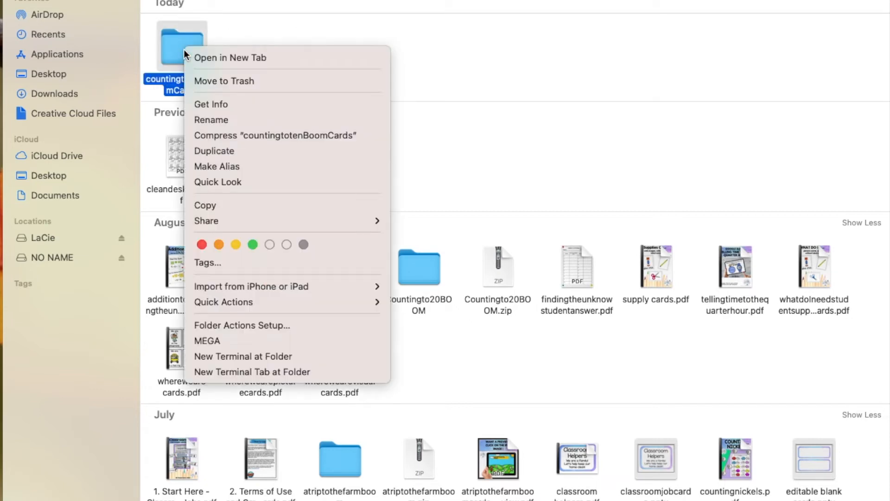
pyautogui.click(227, 135)
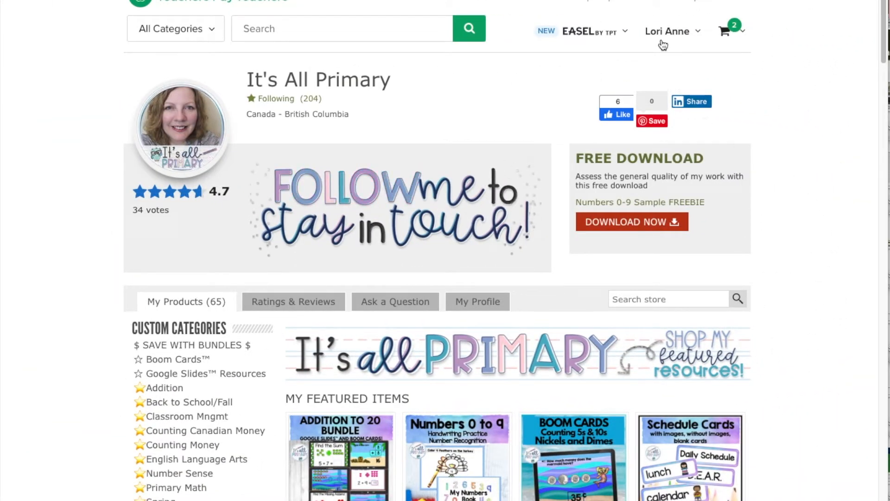
# On Teachers Pay Teachers, start a new digital download product listing from the seller dashboard
pyautogui.moveTo(659, 33)
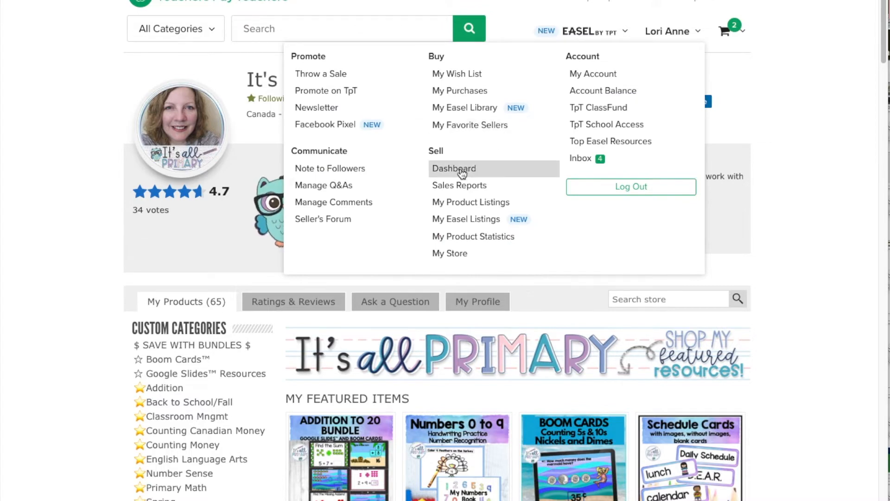
pyautogui.click(462, 169)
pyautogui.click(697, 104)
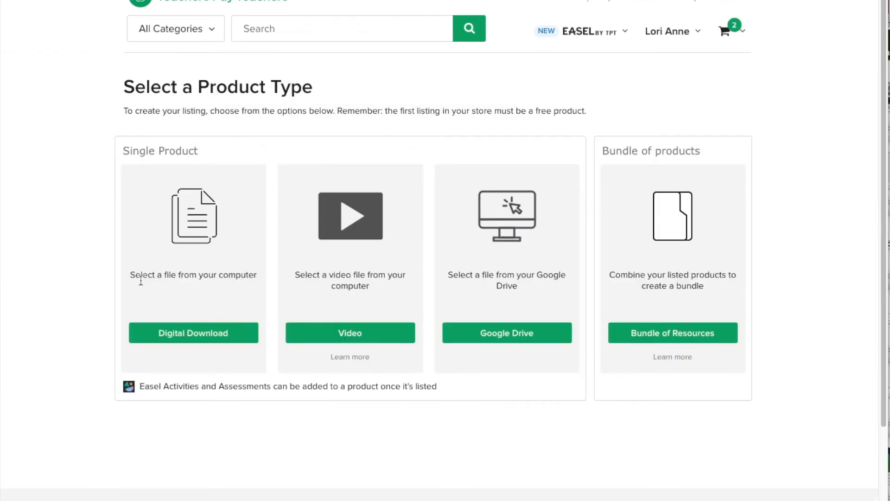
pyautogui.click(192, 332)
# Enter "Counting to 10 - BOOM CARDS™" as the product title
pyautogui.write('Add')
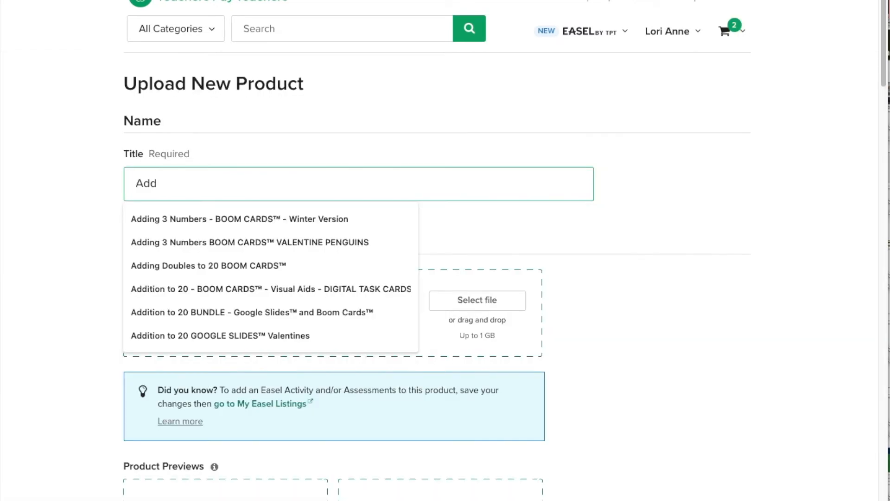
pyautogui.press('BackSpace')
pyautogui.press('BackSpace')
pyautogui.press('BackSpace')
pyautogui.write('C')
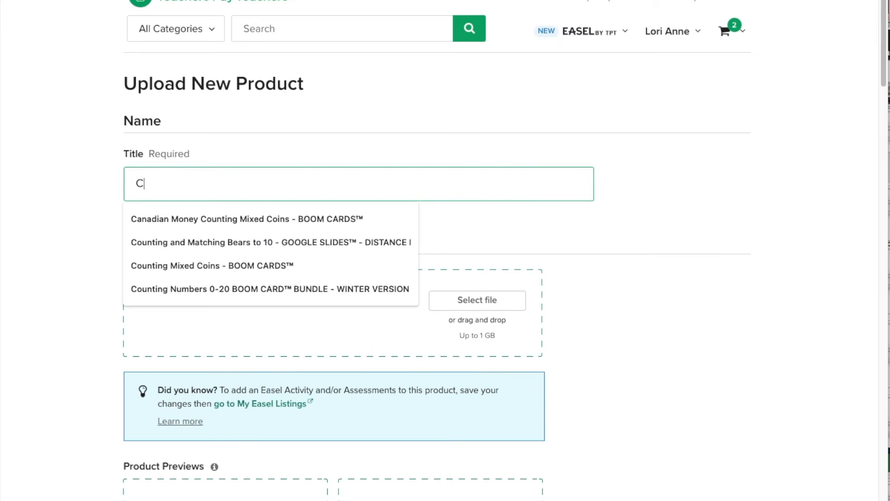
pyautogui.write('ounting t')
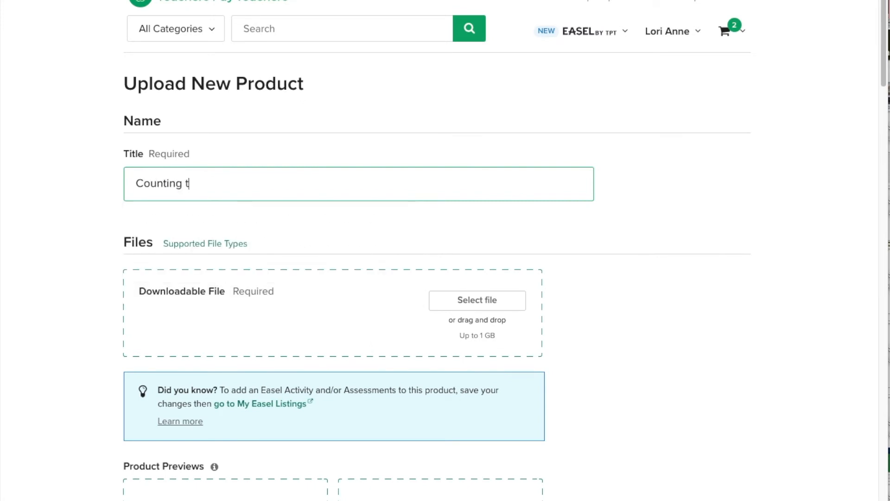
pyautogui.write('o 10 - BOOM CARDS™')
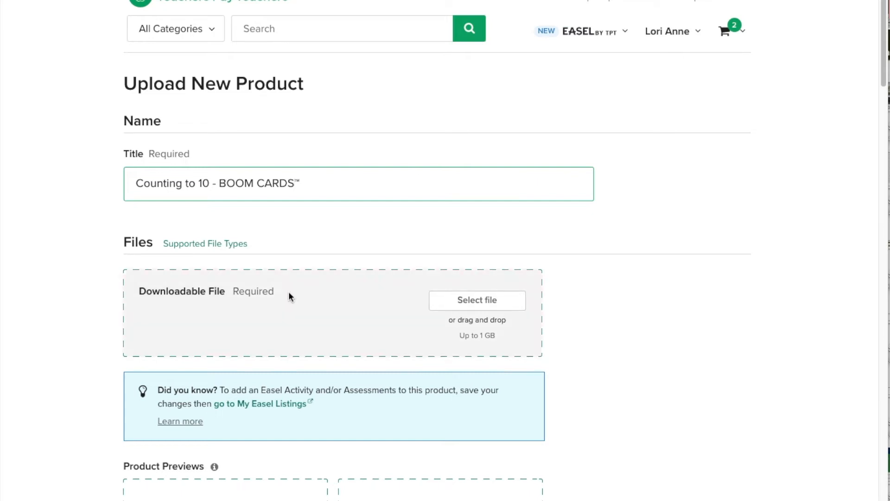
# Upload countingtotenBoomCards.zip from the Flat Pack - Secured Files folder in Documents as the downloadable file
pyautogui.click(469, 302)
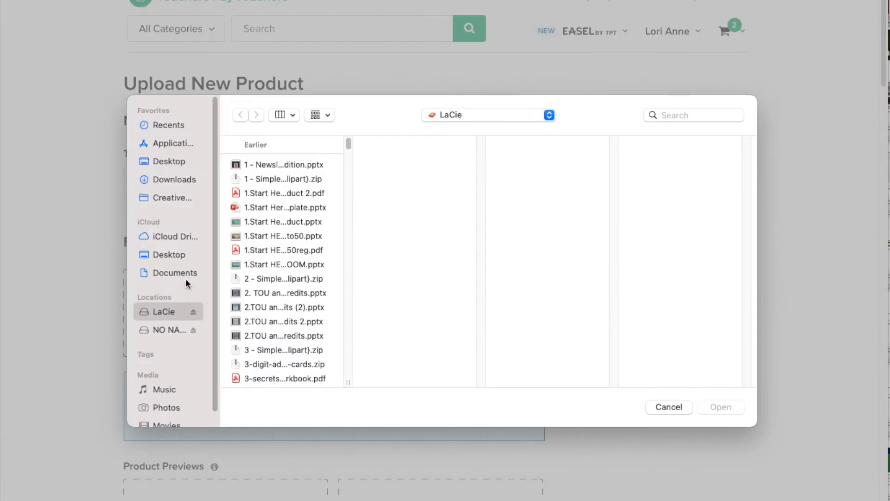
pyautogui.click(179, 272)
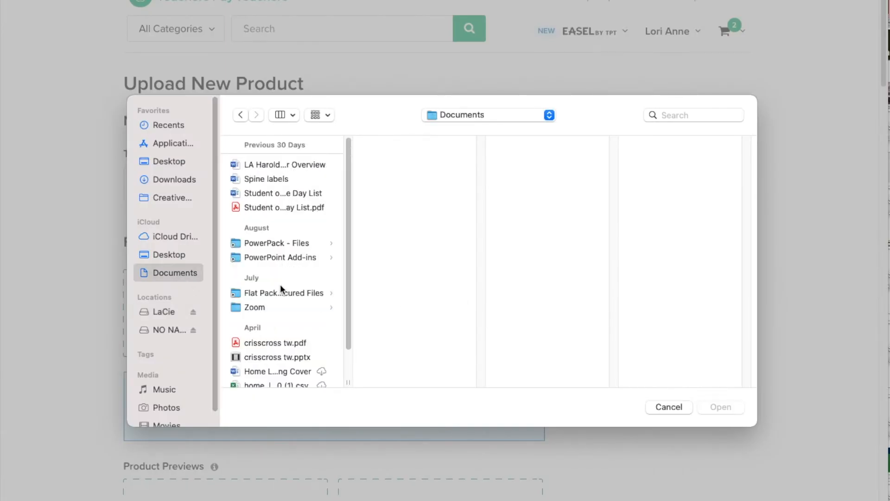
pyautogui.click(280, 293)
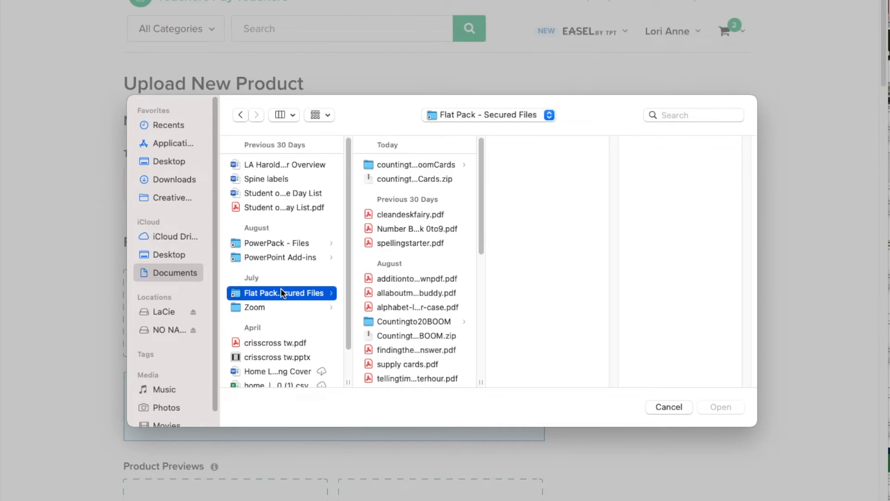
pyautogui.click(400, 178)
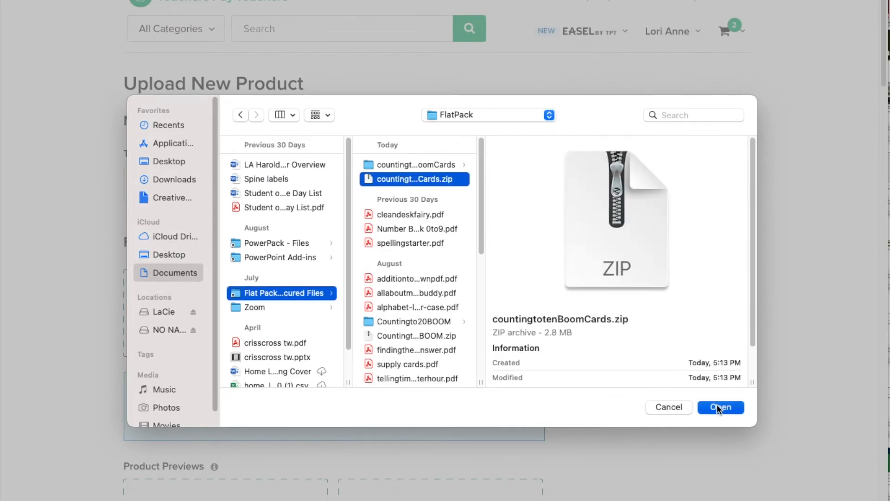
pyautogui.click(717, 405)
# Rename the "Click Below for Preview" cover screenshot on the desktop as "counting-to-10-Boom-Cards" and upload it as the product preview
pyautogui.scroll(-9, 716, 405)
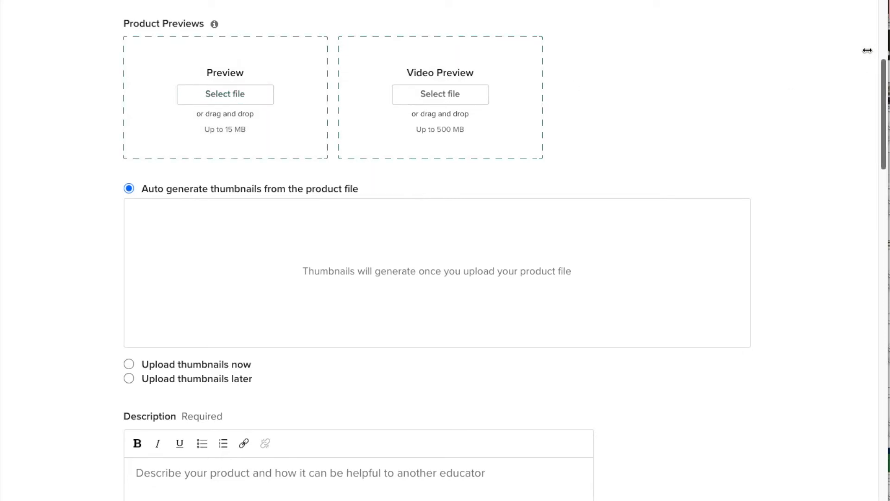
pyautogui.moveTo(879, 51); pyautogui.dragTo(743, 70)
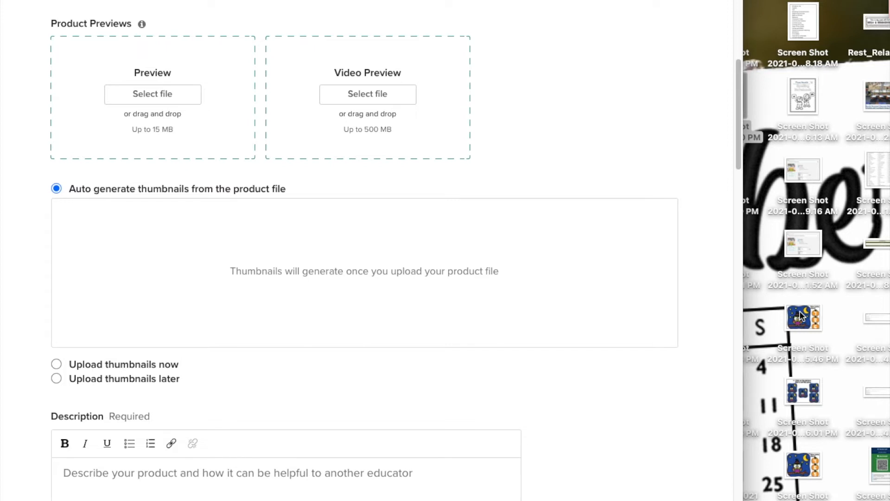
pyautogui.rightClick(731, 311)
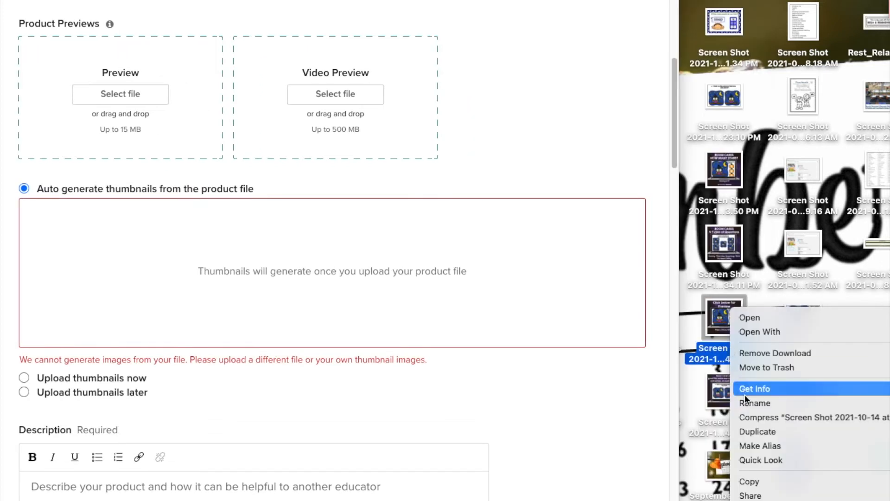
pyautogui.click(746, 400)
pyautogui.write('counting-to-`')
pyautogui.press('BackSpace')
pyautogui.write('10-Boom-Cards')
pyautogui.click(802, 391)
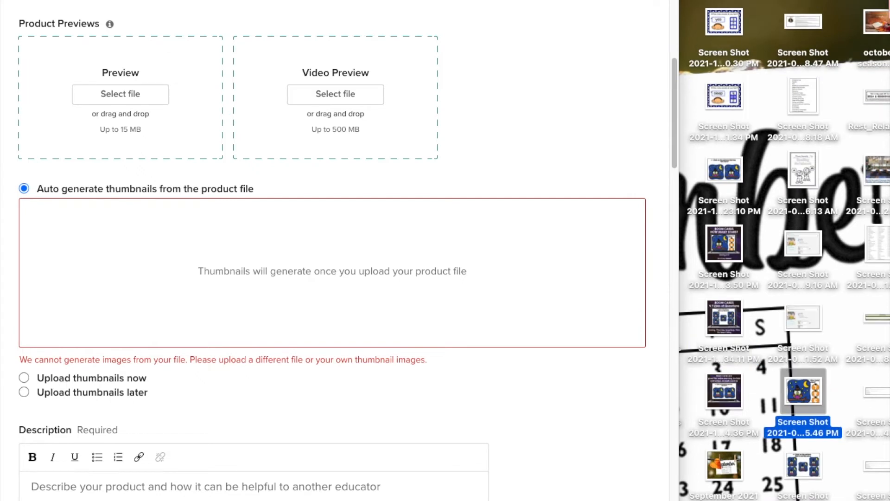
pyautogui.moveTo(802, 391); pyautogui.dragTo(115, 100)
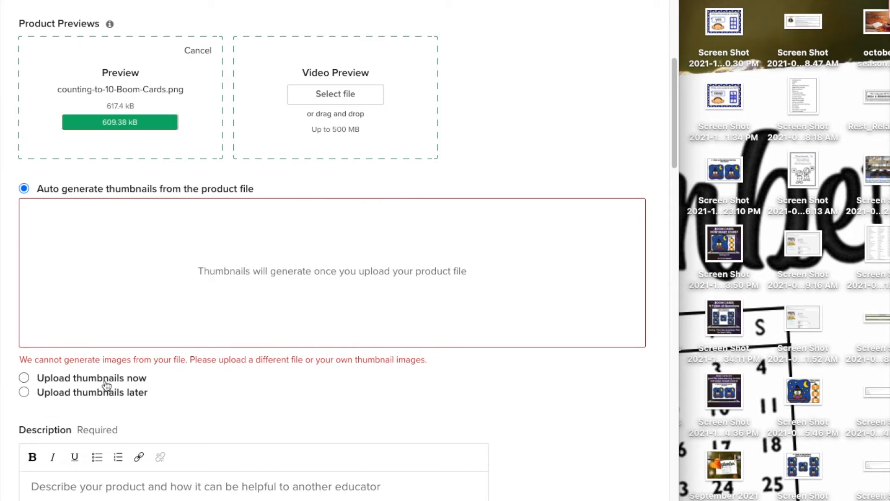
# Choose to upload thumbnails now, rename the "How Many Stars?" desktop screenshot "Counting-to-10-Boom-Cards-Halloween", and add it as the main cover
pyautogui.click(24, 377)
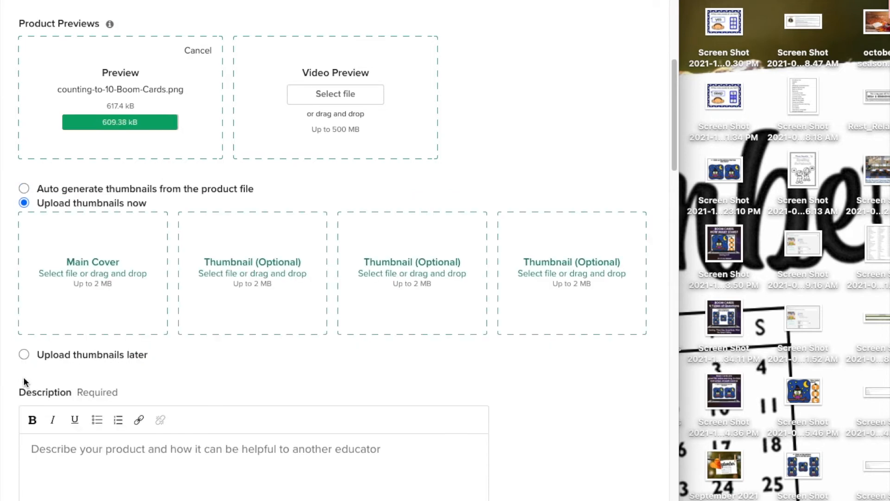
pyautogui.rightClick(728, 245)
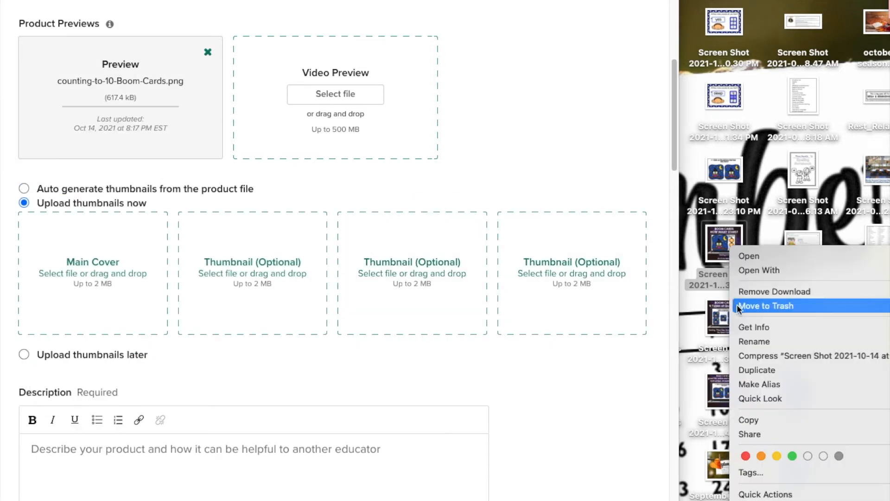
pyautogui.click(747, 341)
pyautogui.write('Counting-to-10-Boom-Cards-Halloween')
pyautogui.press('Return')
pyautogui.moveTo(846, 496); pyautogui.dragTo(95, 252)
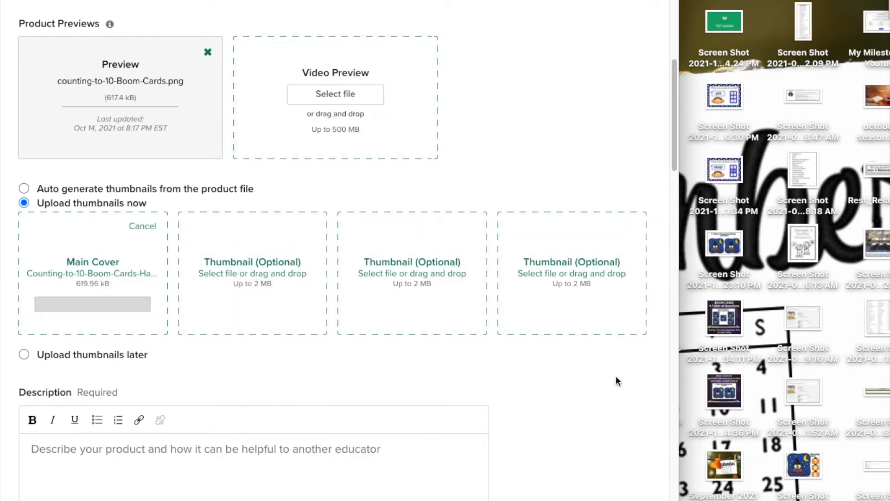
# Rename the "4 Types of Questions" desktop screenshot "Counting-to-10-Boom-Cards-Halloween-sample1" and upload it as the first optional thumbnail
pyautogui.rightClick(713, 352)
pyautogui.click(727, 402)
pyautogui.write('Counting-to-10-Boom-Cards-Halloween-')
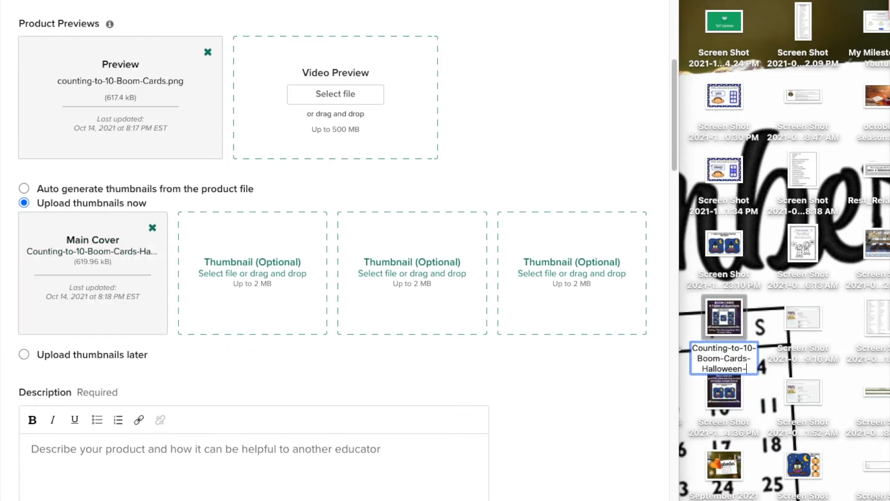
pyautogui.write('sample1')
pyautogui.press('Return')
pyautogui.moveTo(889, 55); pyautogui.dragTo(256, 290)
# Rename the 4.34.36 PM desktop screenshot "Counting-to-10-Boom-Cards-Halloween-sample2" and upload it as the second optional thumbnail
pyautogui.rightClick(732, 422)
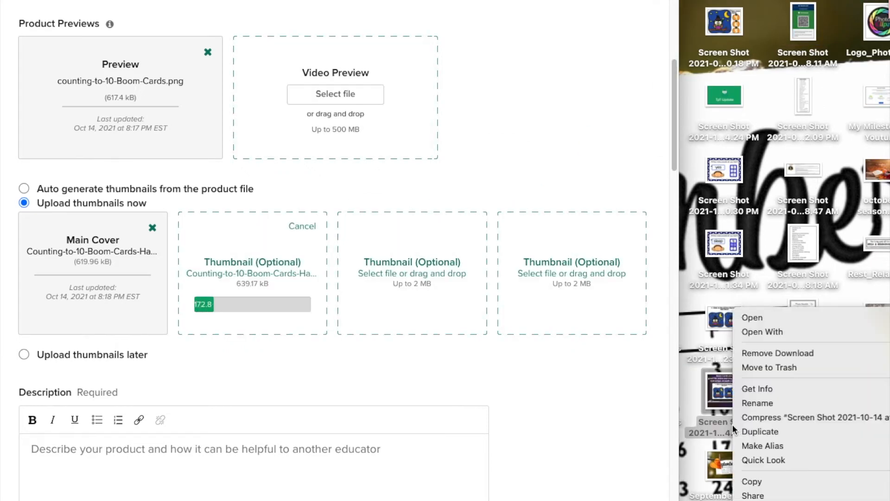
pyautogui.click(754, 401)
pyautogui.click(735, 419)
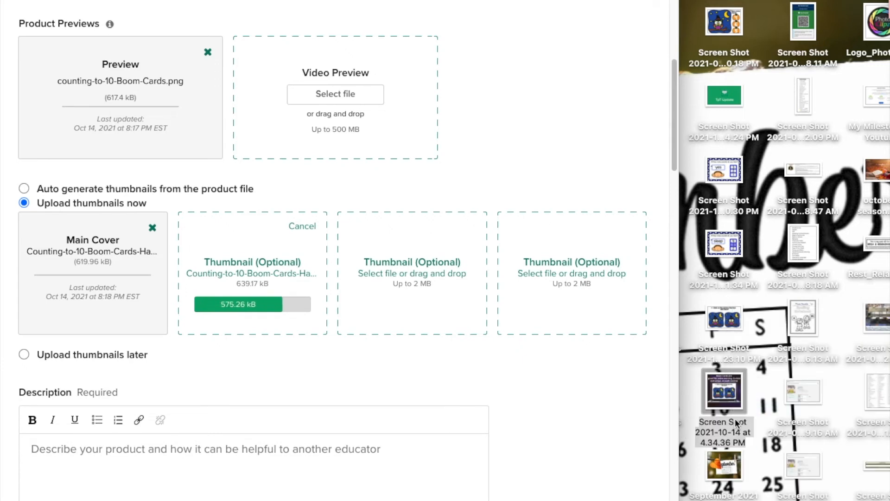
pyautogui.write('nting')
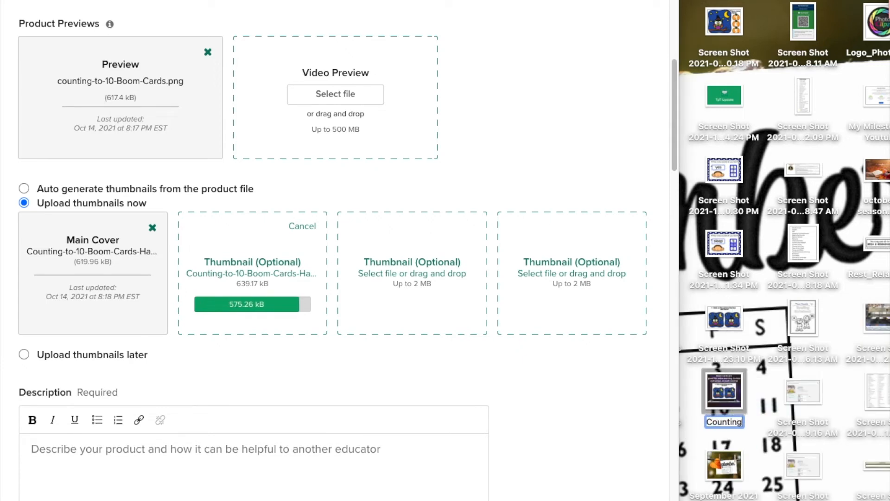
pyautogui.write('-to-10')
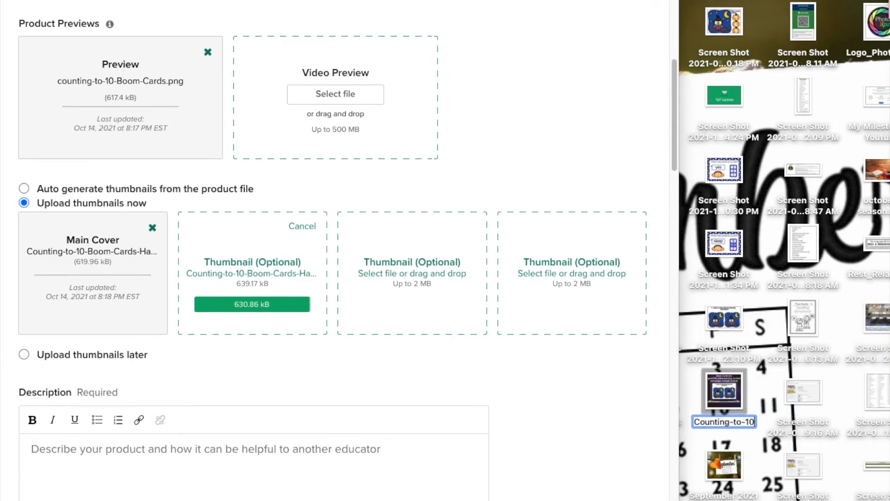
pyautogui.write('-Boom-')
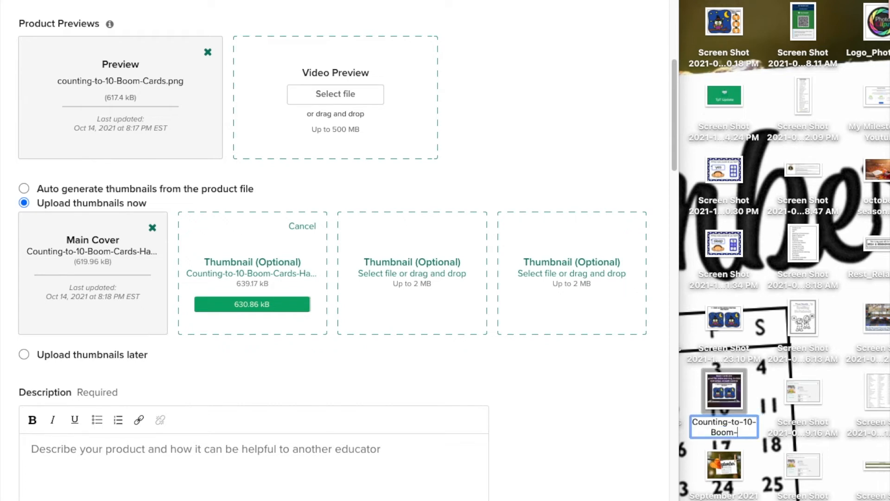
pyautogui.write('Cards-Halloween-samp')
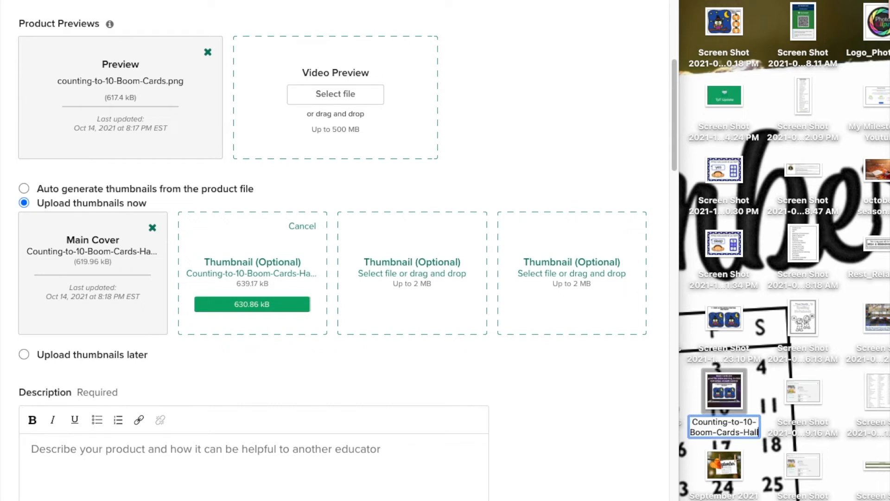
pyautogui.write('le2')
pyautogui.press('Return')
pyautogui.moveTo(868, 30); pyautogui.dragTo(403, 274)
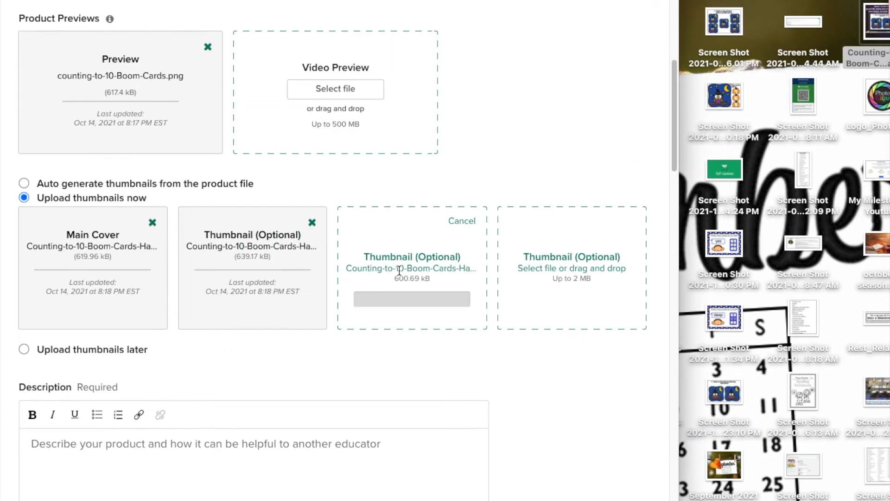
# Copy the "Counting to 10 With Llamas - BOOM CARDS™" description from Bearwood Labs Product Description PRO into the new listing's description
pyautogui.scroll(-7, 401, 274)
pyautogui.click(270, 227)
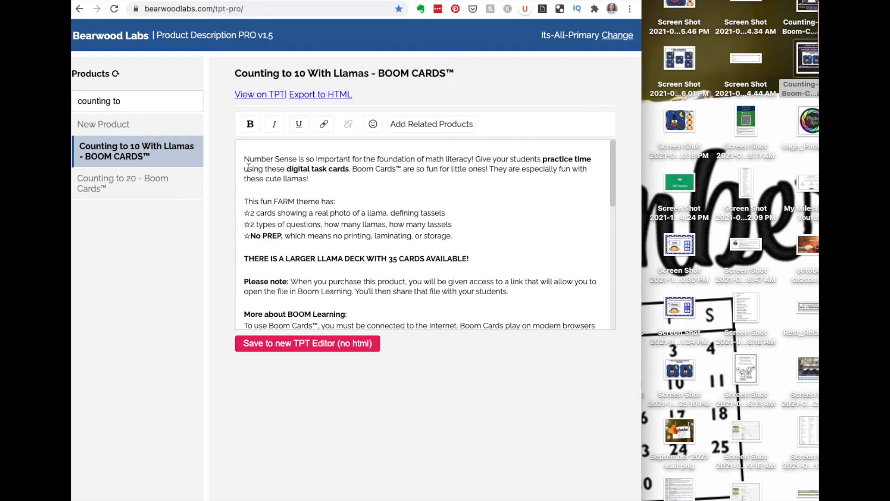
pyautogui.moveTo(244, 160); pyautogui.dragTo(337, 324)
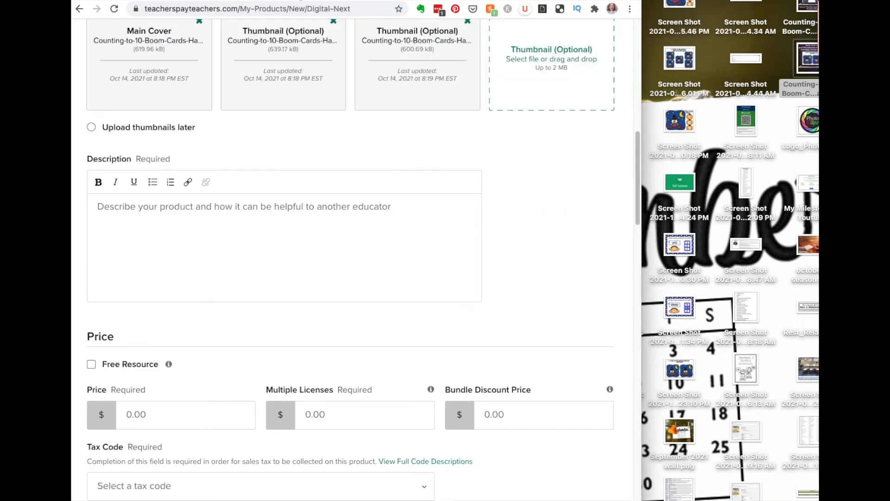
pyautogui.click(217, 280)
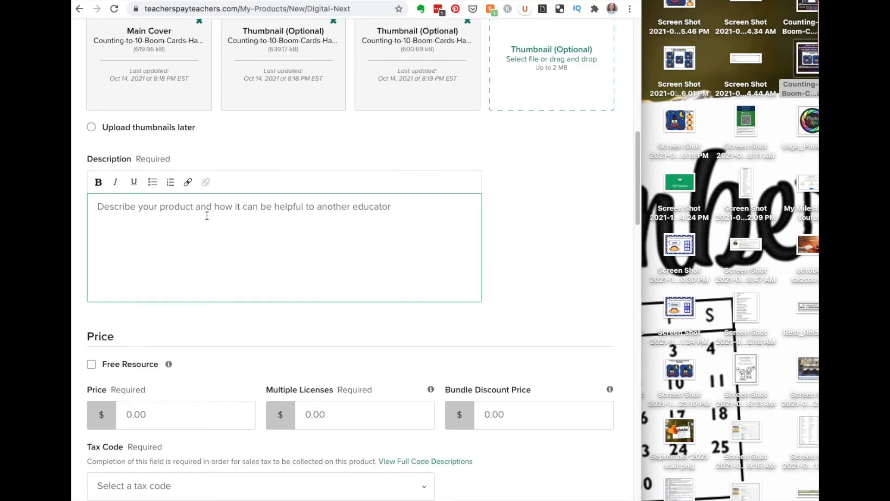
pyautogui.press('super+v')
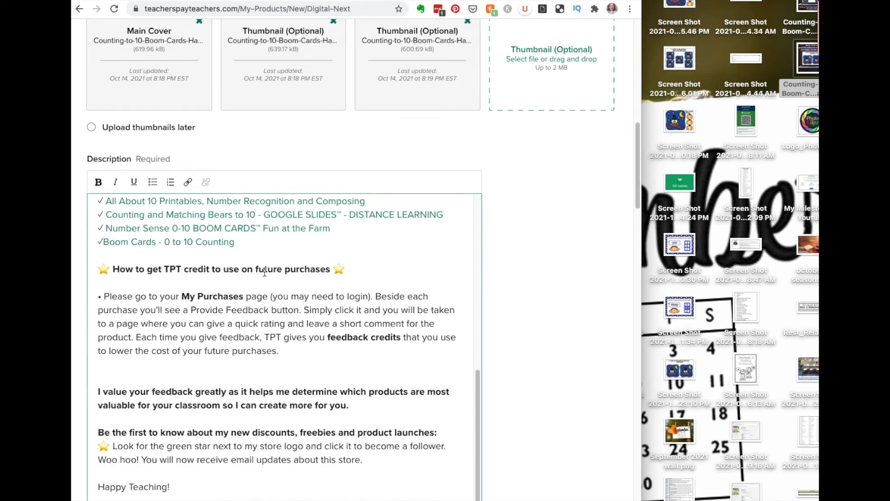
pyautogui.scroll(10, 265, 272)
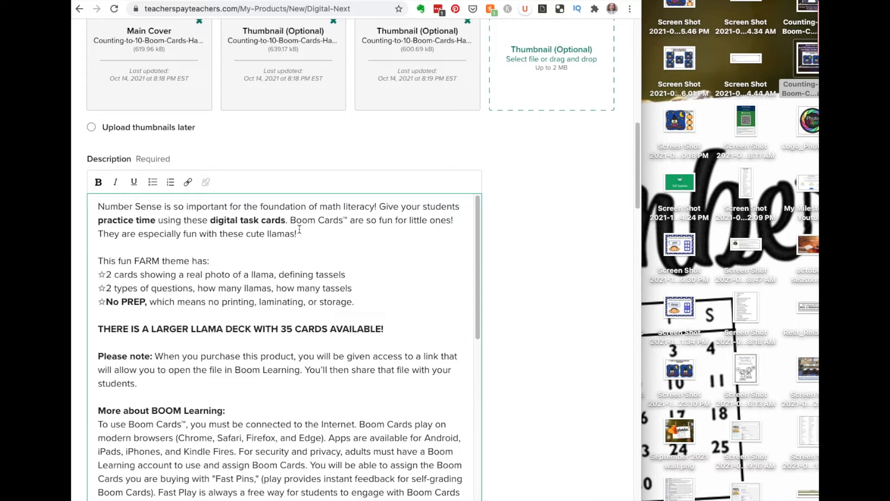
# Delete the sentence about the cute llamas from the description's opening paragraph
pyautogui.moveTo(299, 234); pyautogui.dragTo(95, 238)
pyautogui.press('BackSpace')
pyautogui.press('BackSpace')
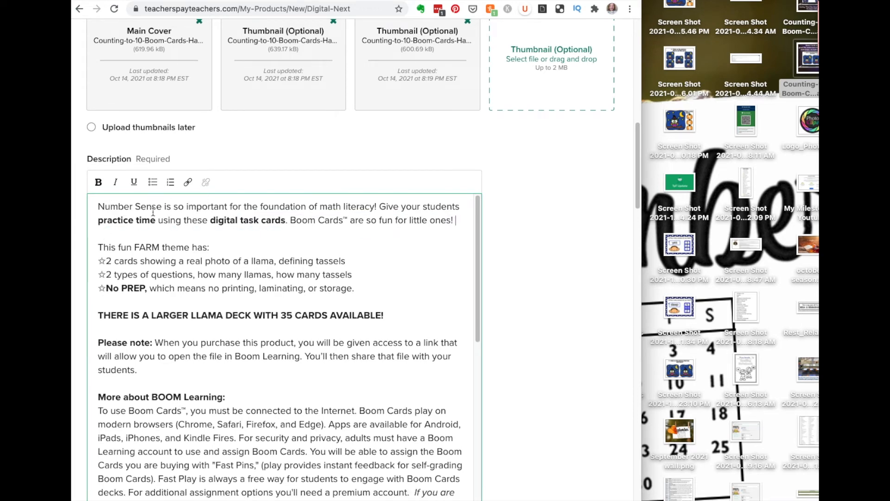
# Begin the description with the sentence "Counting to 10 is such fun with these Halloween stars!"
pyautogui.click(98, 206)
pyautogui.write('Coun')
pyautogui.write('ting to 1')
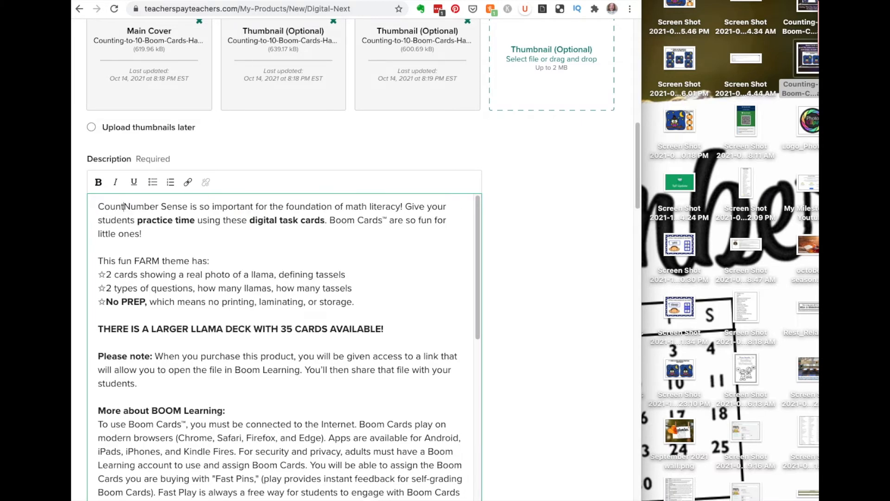
pyautogui.write('0 is suc')
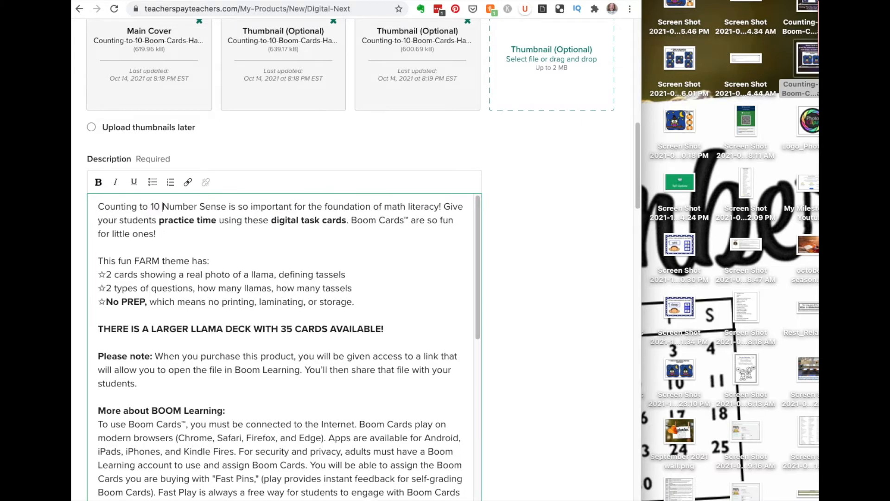
pyautogui.write('h fun wi')
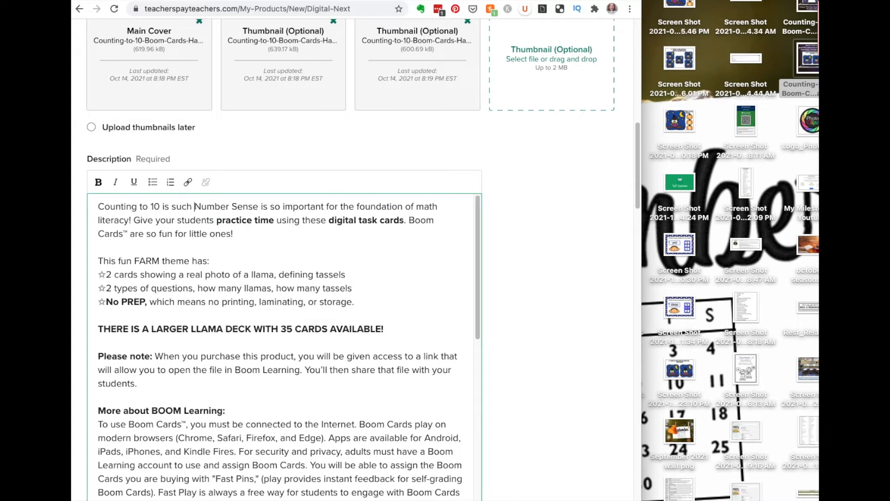
pyautogui.write('th these')
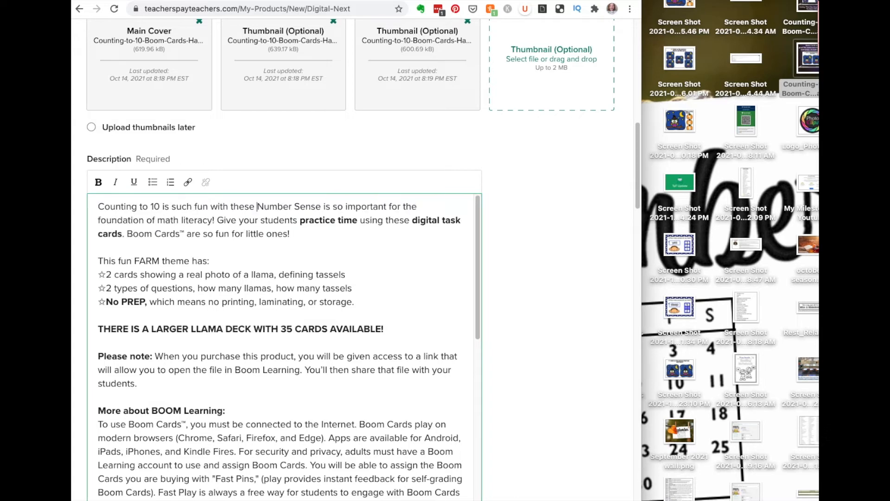
pyautogui.write(' Hallowee')
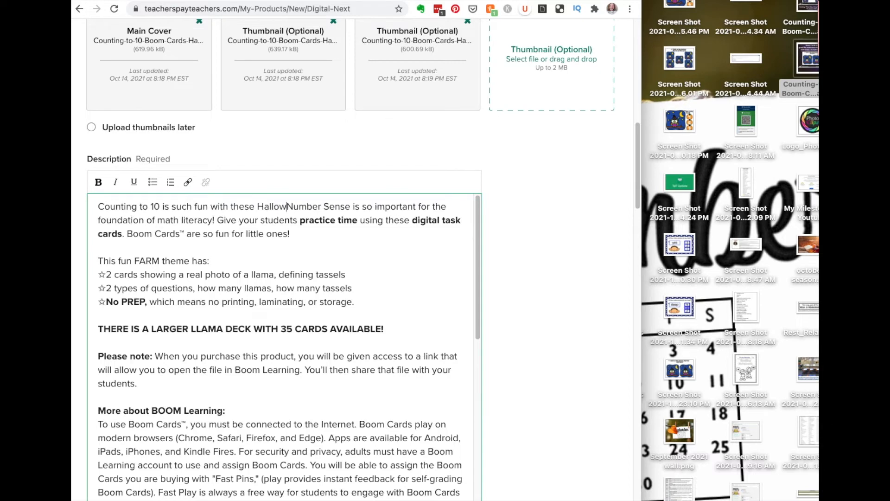
pyautogui.write('n stars')
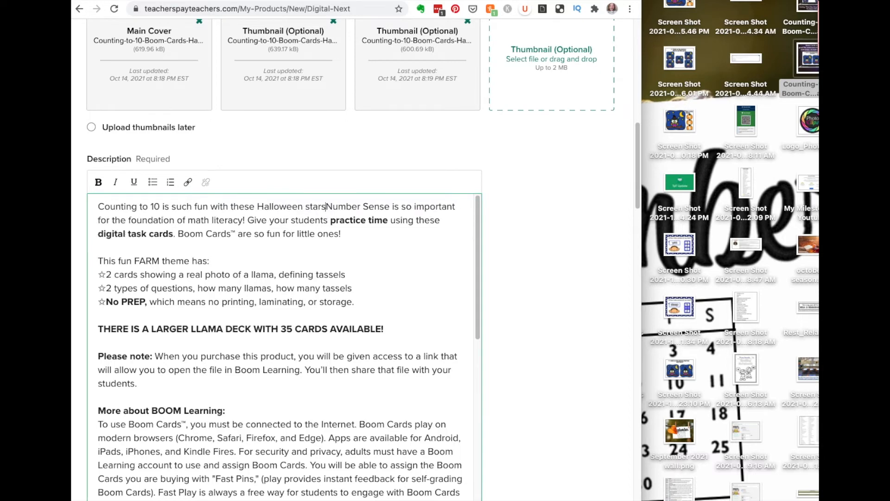
pyautogui.write('!')
# Change the description's theme name to Halloween and replace the first starred feature with "30 Boom Cards™"
pyautogui.doubleClick(147, 261)
pyautogui.write('Halloween')
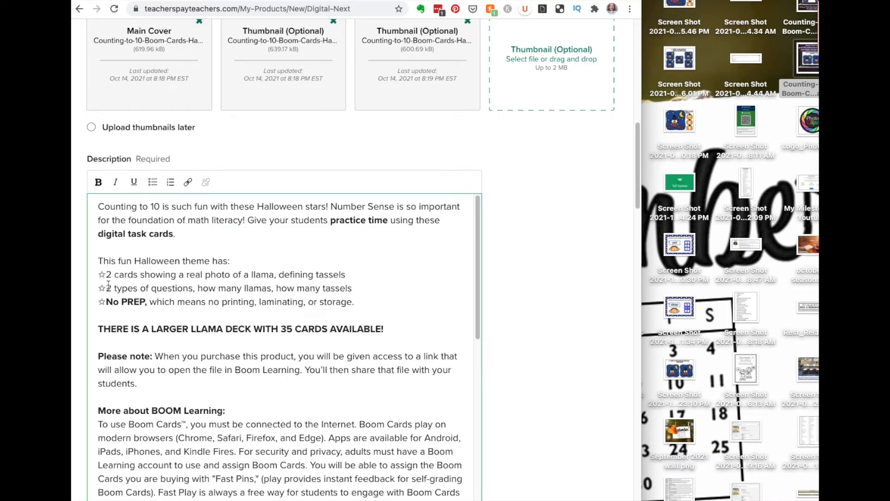
pyautogui.moveTo(107, 273); pyautogui.dragTo(350, 273)
pyautogui.write('30')
pyautogui.press('BackSpace')
pyautogui.click(120, 274)
pyautogui.write('Boom')
pyautogui.press('Delete')
pyautogui.write('Cards')
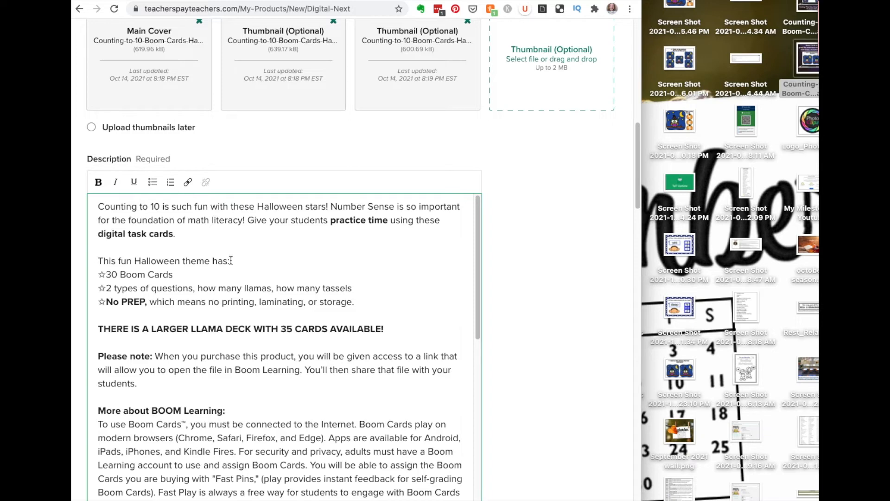
pyautogui.write('™')
# Rewrite the second starred feature as "4 types of questions, how many stars, More/Less Stars, Drag & Drop Stars, Which Set is the Same/"
pyautogui.moveTo(112, 288); pyautogui.dragTo(107, 289)
pyautogui.write('4')
pyautogui.moveTo(244, 287); pyautogui.dragTo(268, 288)
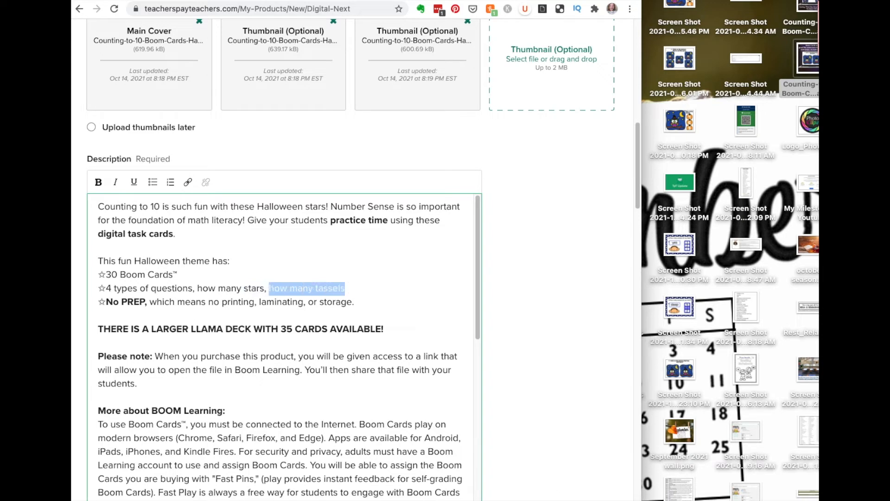
pyautogui.write('More')
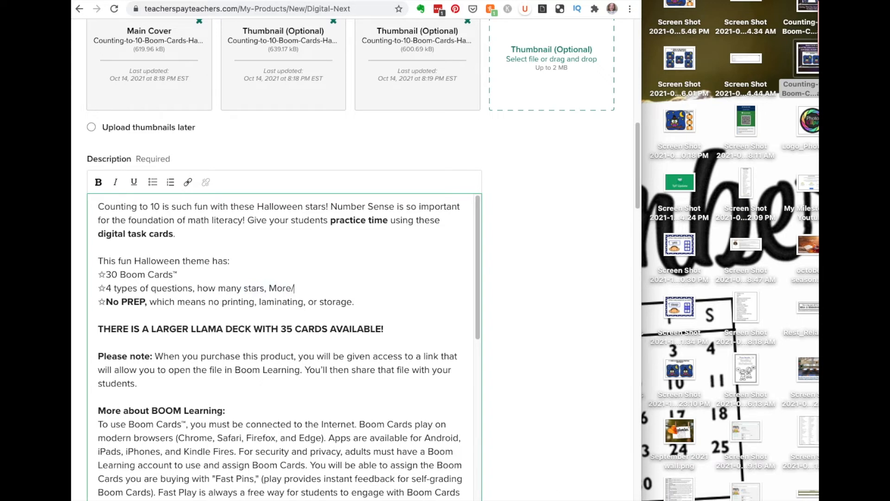
pyautogui.write('/Less Stars, Drag & Drop Stars')
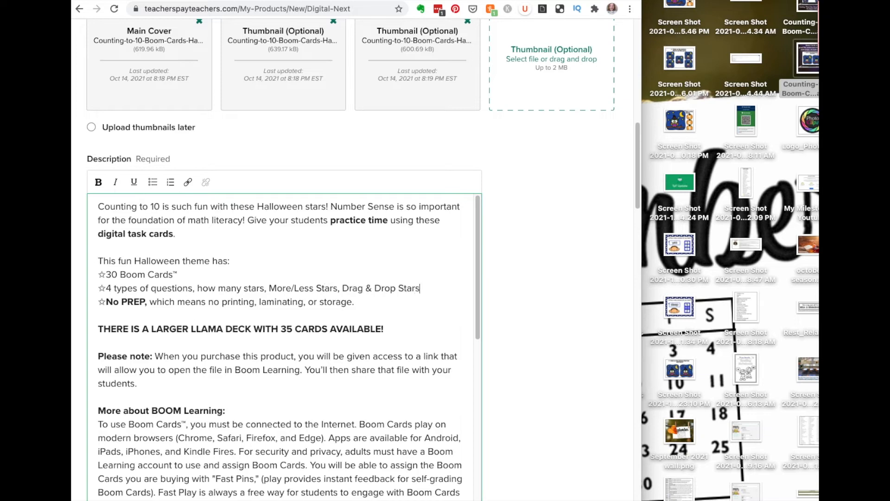
pyautogui.write(', Which Set is th')
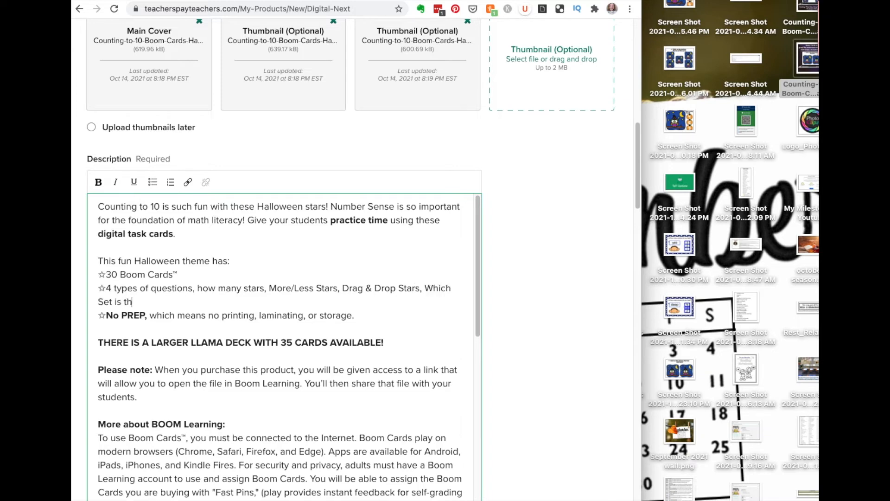
pyautogui.write('e Same/')
# Check the remaining description text and set the product's price to $3
pyautogui.scroll(-5, 225, 330)
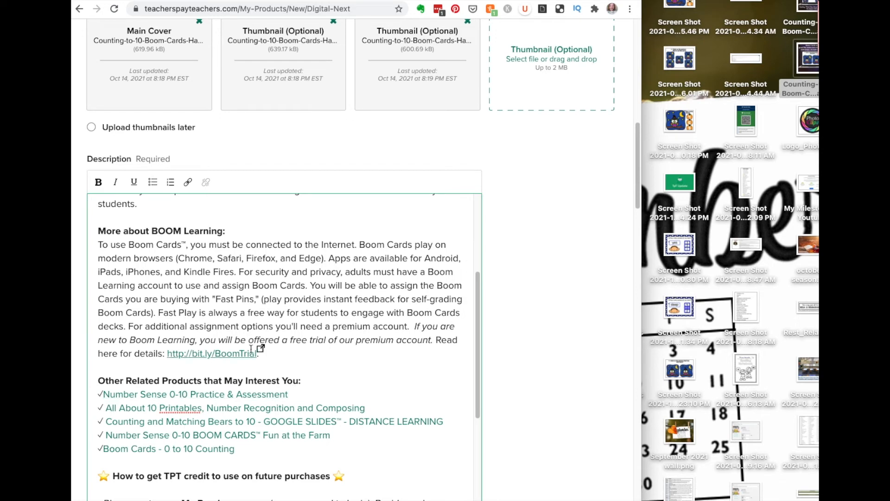
pyautogui.scroll(-5, 297, 326)
pyautogui.scroll(2, 445, 265)
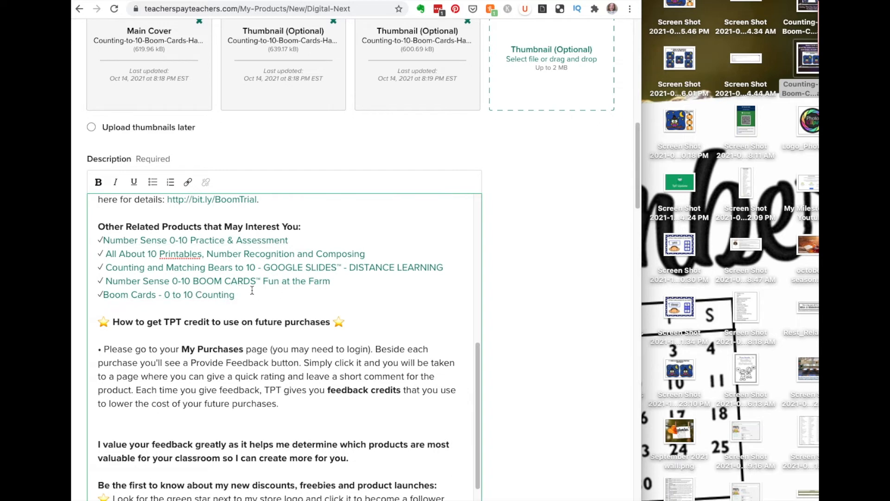
pyautogui.scroll(-3, 253, 288)
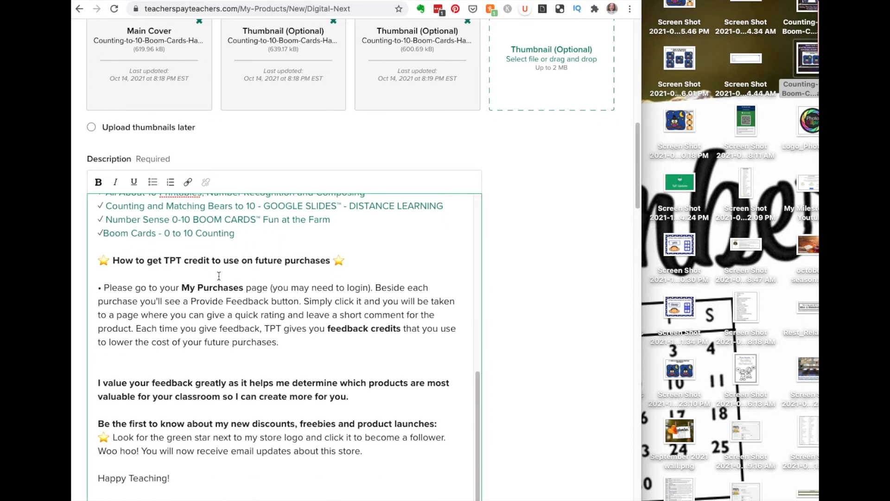
pyautogui.scroll(-5, 230, 355)
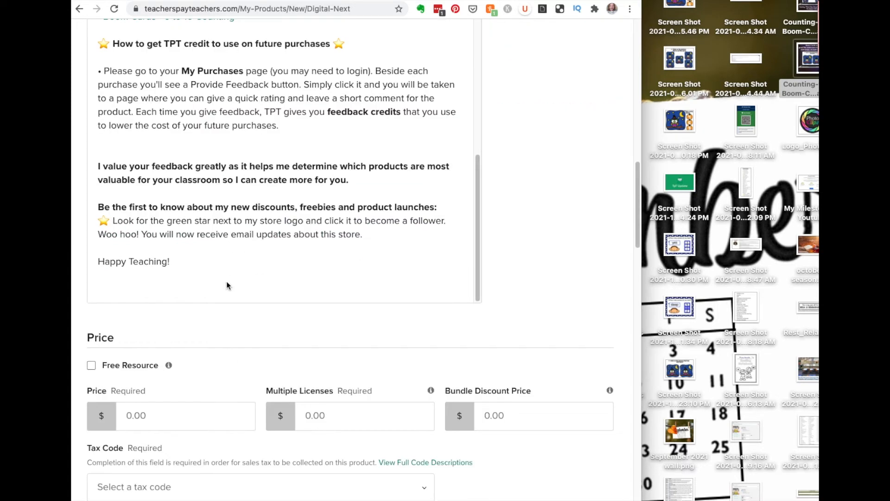
pyautogui.scroll(-2, 246, 243)
pyautogui.click(121, 356)
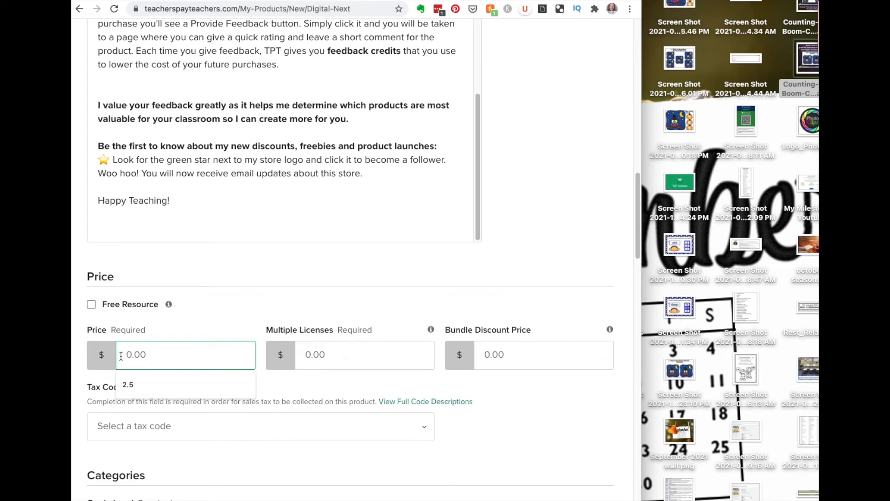
pyautogui.write('3')
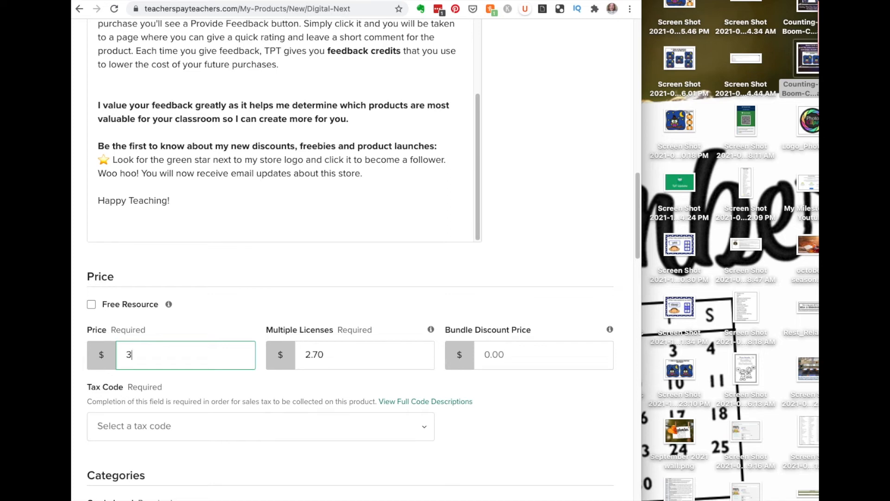
# Complete the product's price as $3.00 and set its tax code to Other Digital Goods - No Physical Media
pyautogui.write('.00')
pyautogui.click(502, 356)
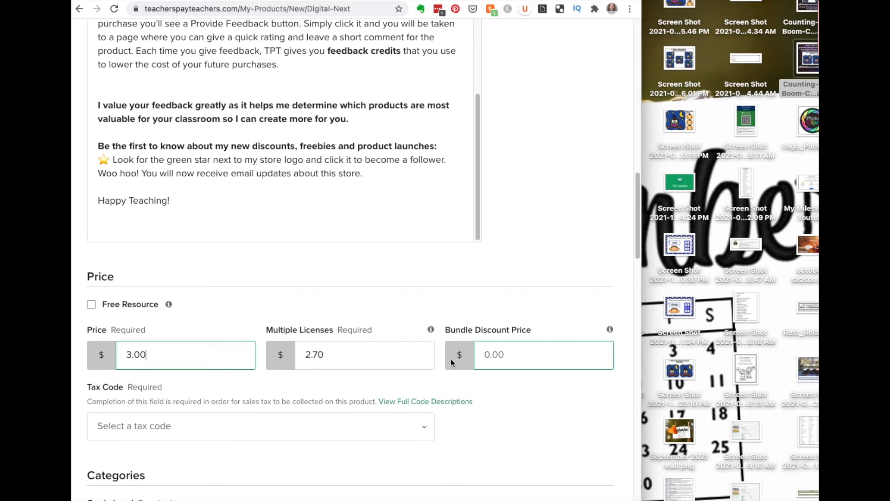
pyautogui.scroll(-5, 463, 365)
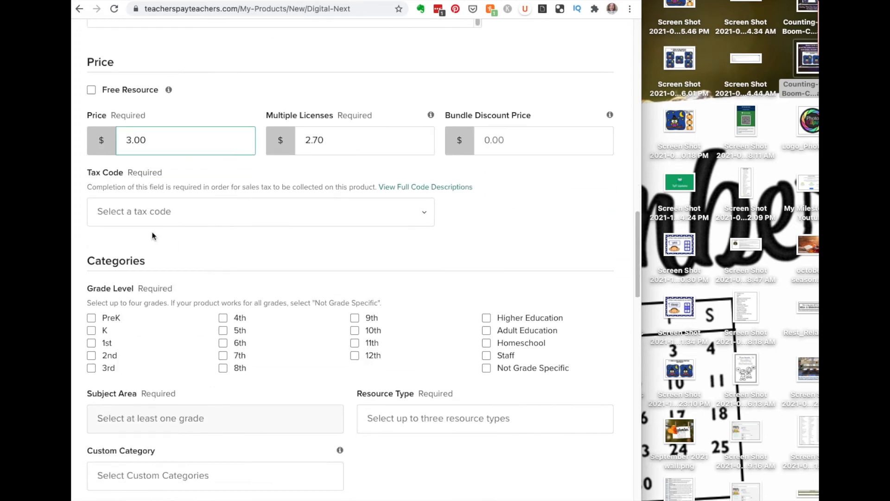
pyautogui.click(144, 211)
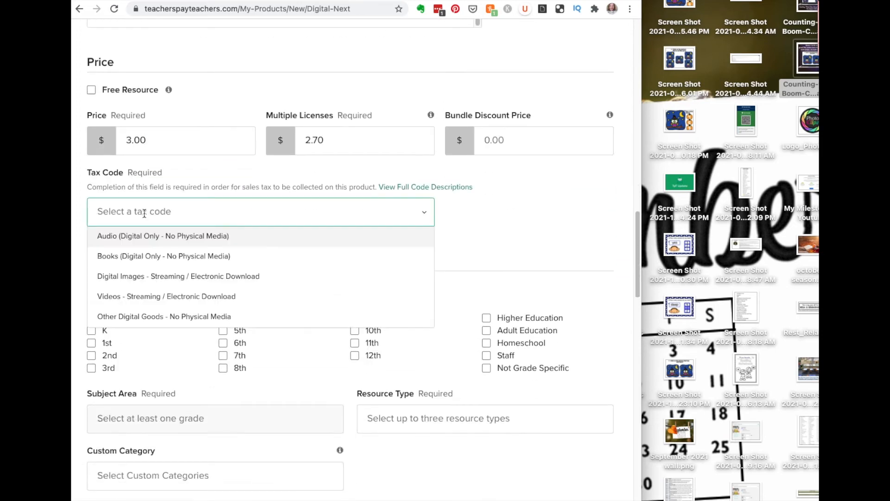
pyautogui.click(159, 317)
# Assign the product to the PreK, K and 1st grade levels
pyautogui.scroll(-1, 227, 286)
pyautogui.click(91, 298)
pyautogui.click(91, 286)
pyautogui.click(91, 310)
# Choose Halloween, Numbers and Math as the product's subject areas
pyautogui.scroll(-5, 193, 318)
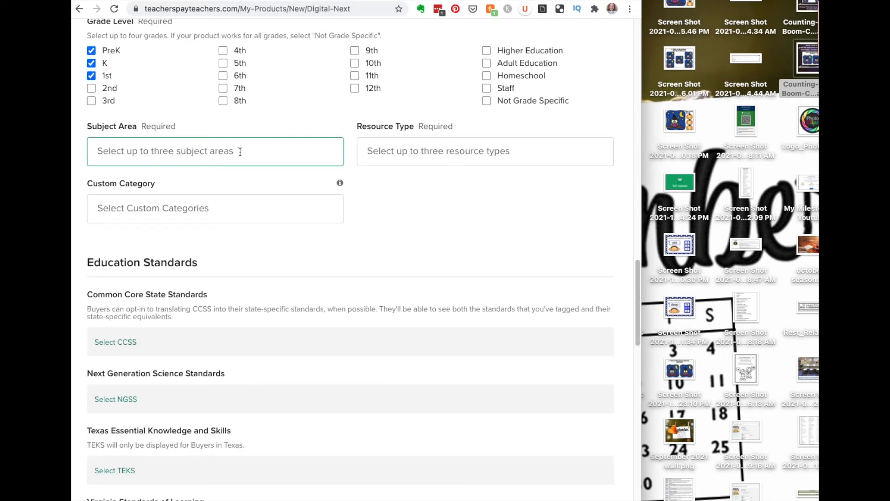
pyautogui.click(241, 152)
pyautogui.scroll(-12, 215, 309)
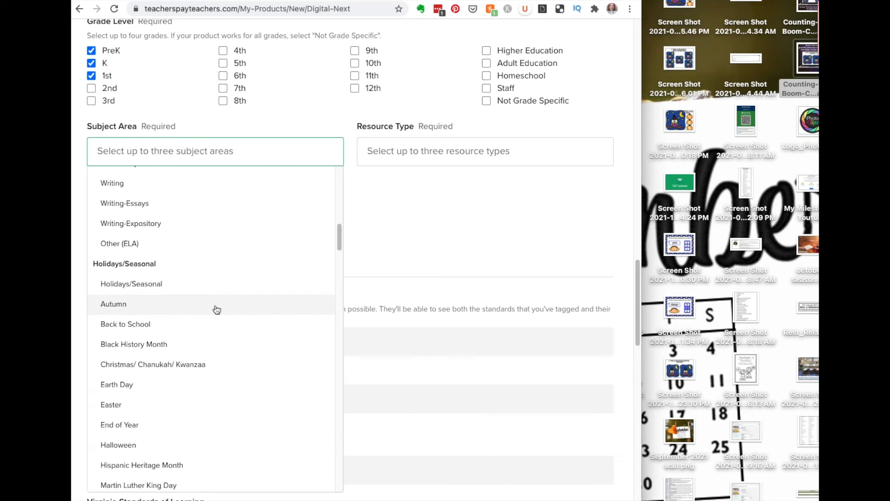
pyautogui.scroll(-5, 216, 309)
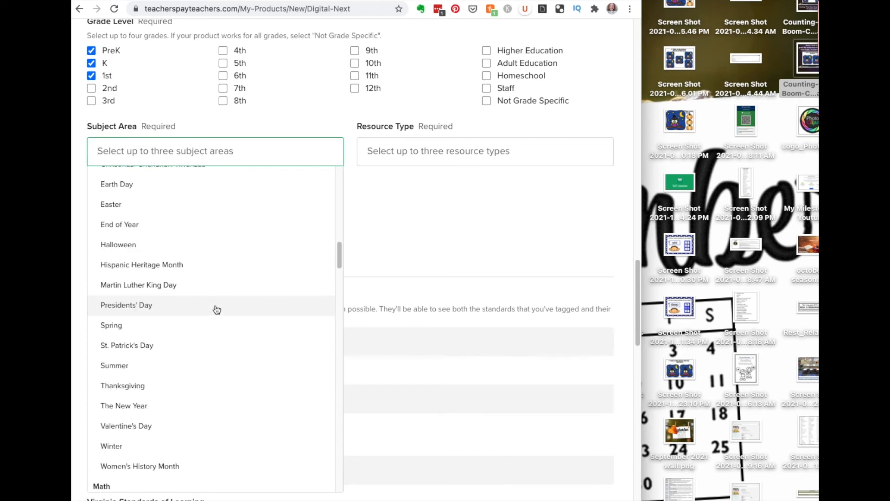
pyautogui.scroll(1, 216, 309)
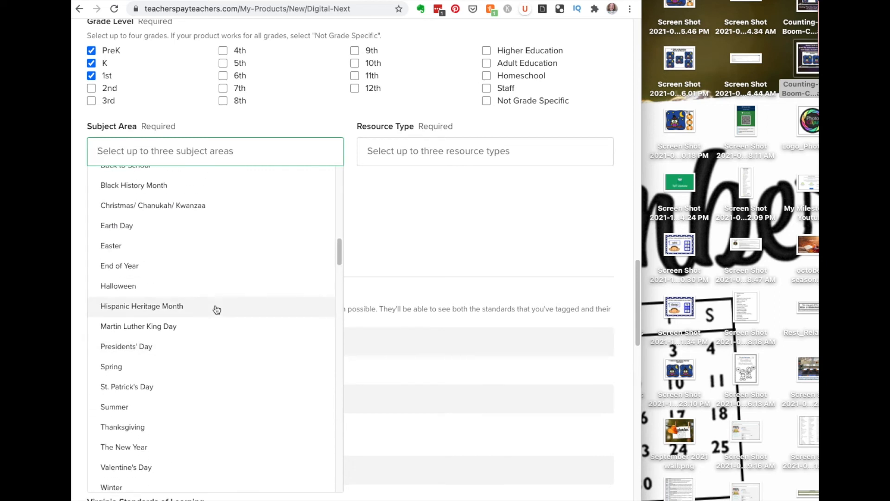
pyautogui.click(124, 286)
pyautogui.scroll(-2, 202, 326)
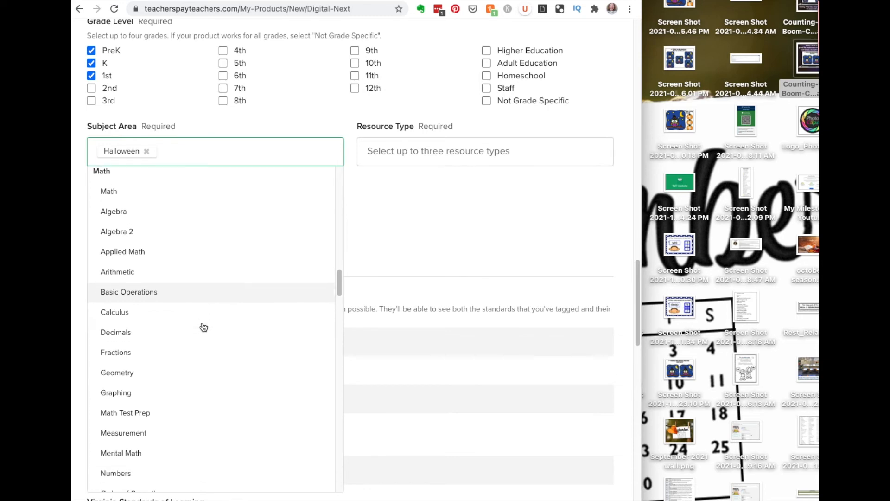
pyautogui.click(124, 452)
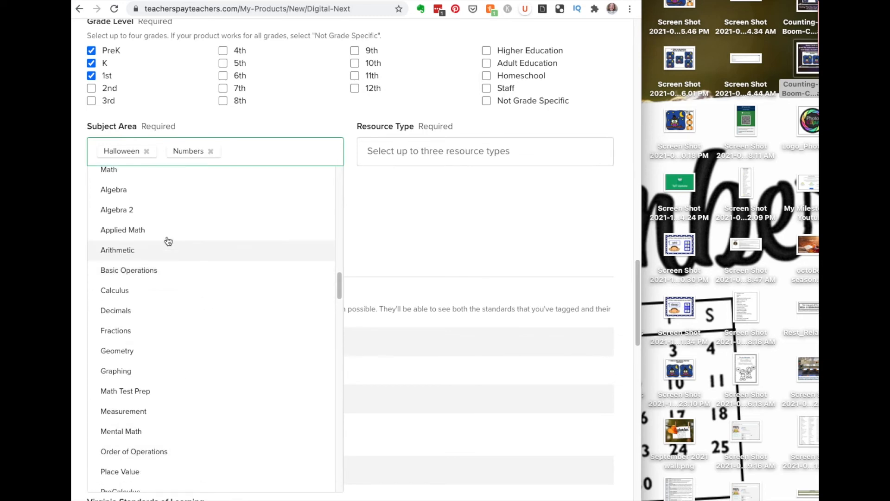
pyautogui.click(119, 171)
# Set the product's resource types to Internet Activities and Math Centers
pyautogui.click(427, 151)
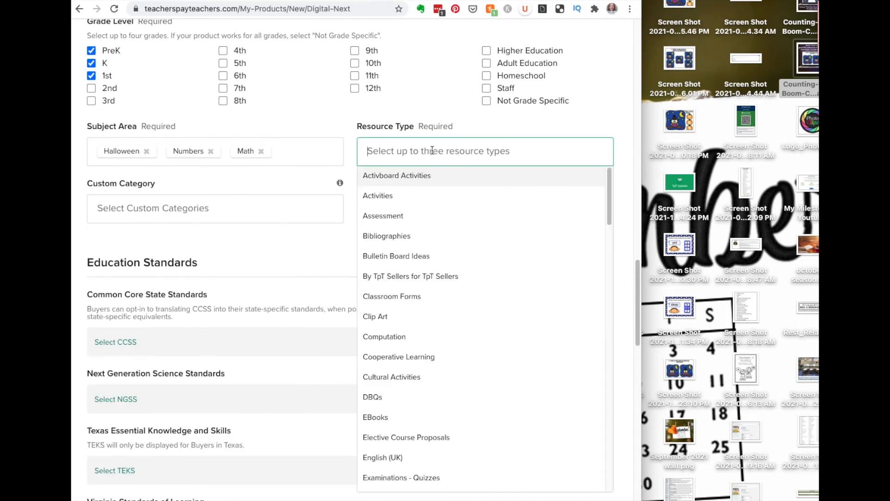
pyautogui.scroll(-7, 445, 361)
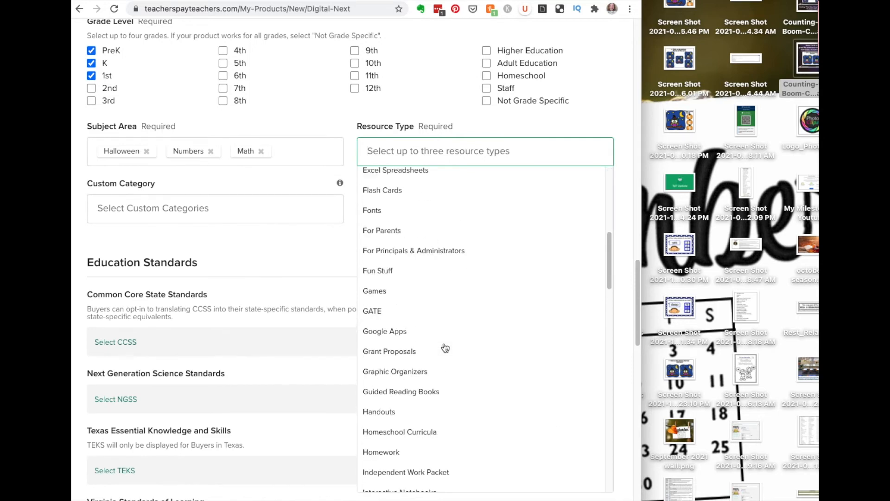
pyautogui.scroll(3, 445, 352)
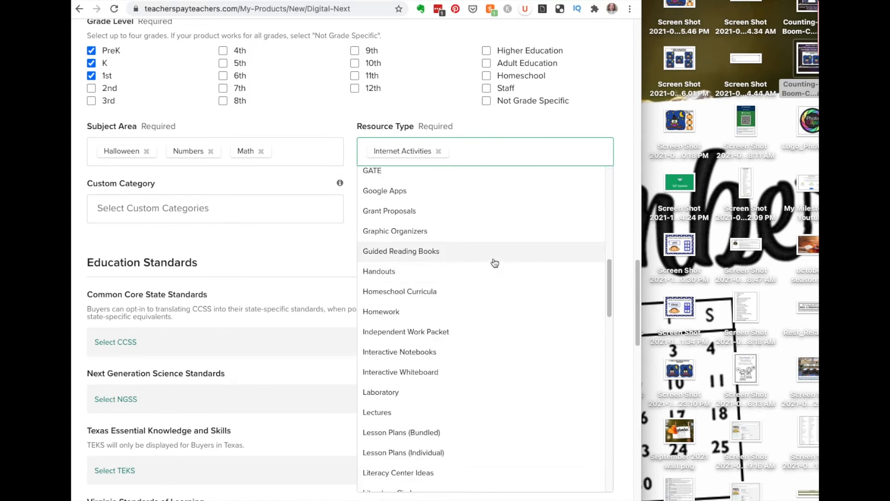
pyautogui.scroll(8, 452, 274)
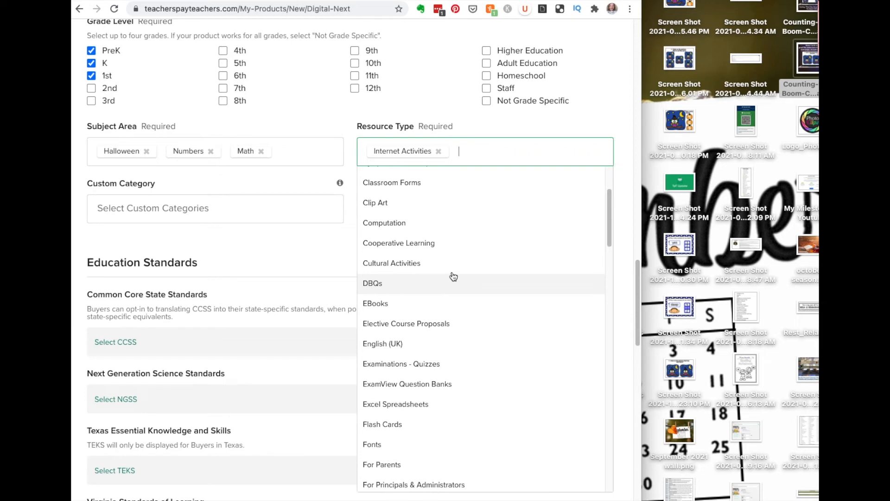
pyautogui.scroll(3, 454, 276)
pyautogui.scroll(3, 450, 292)
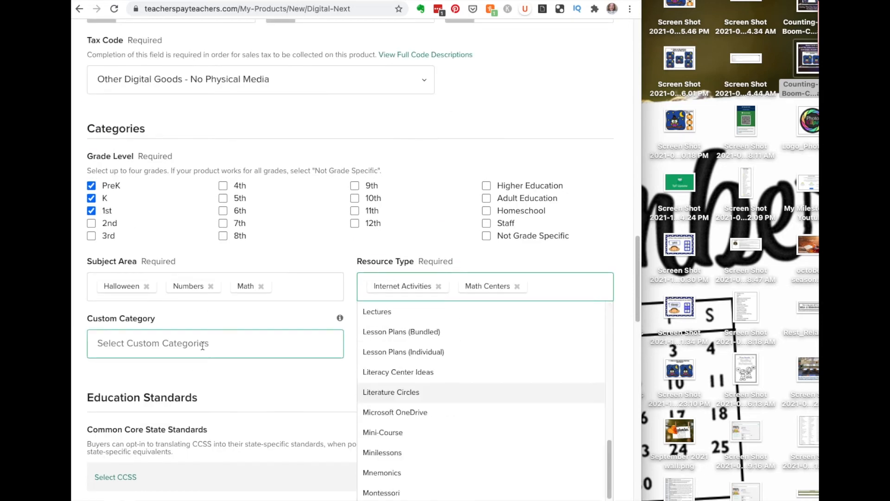
# Add the product to the custom categories Boom Cards™, Number Sense and Primary Math
pyautogui.click(203, 345)
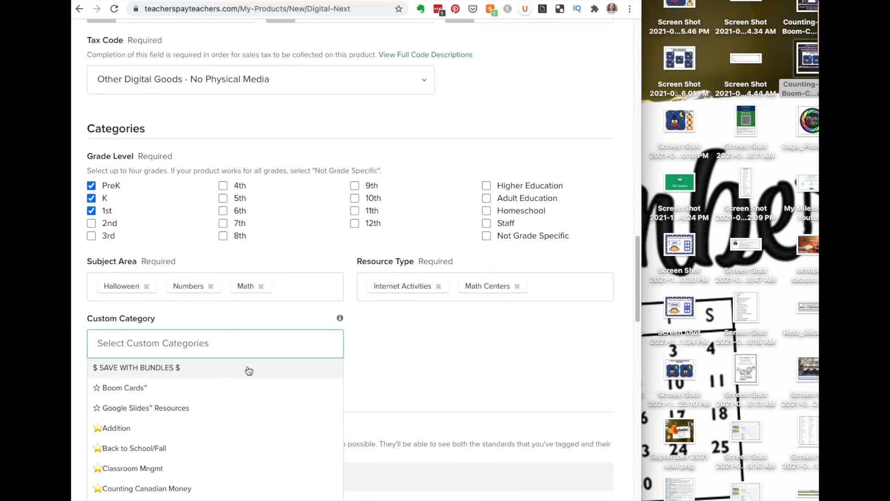
pyautogui.scroll(-6, 270, 377)
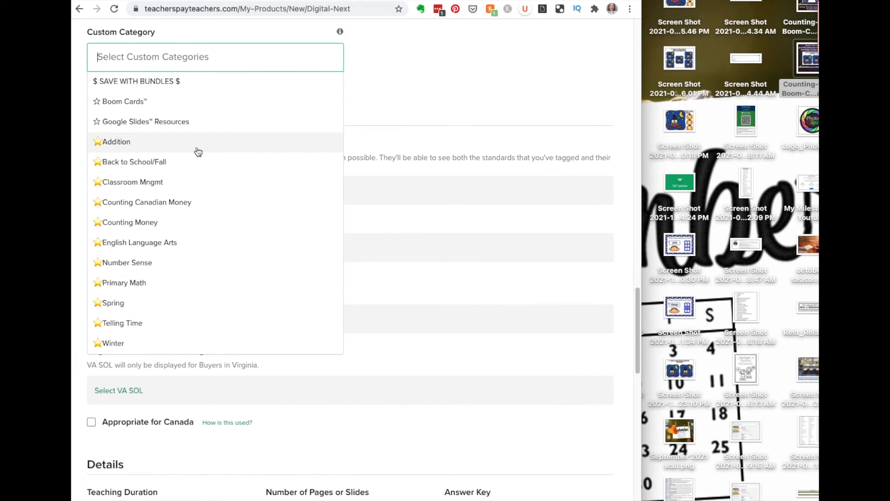
pyautogui.click(105, 104)
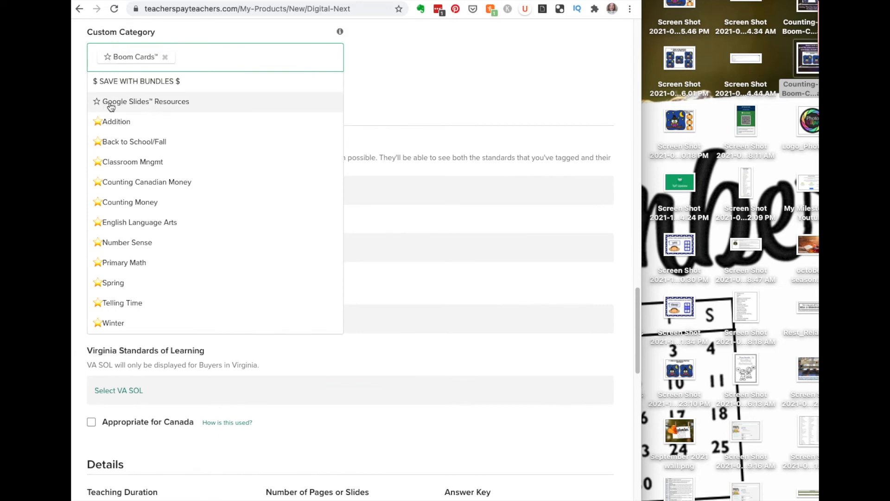
pyautogui.click(136, 244)
pyautogui.click(136, 243)
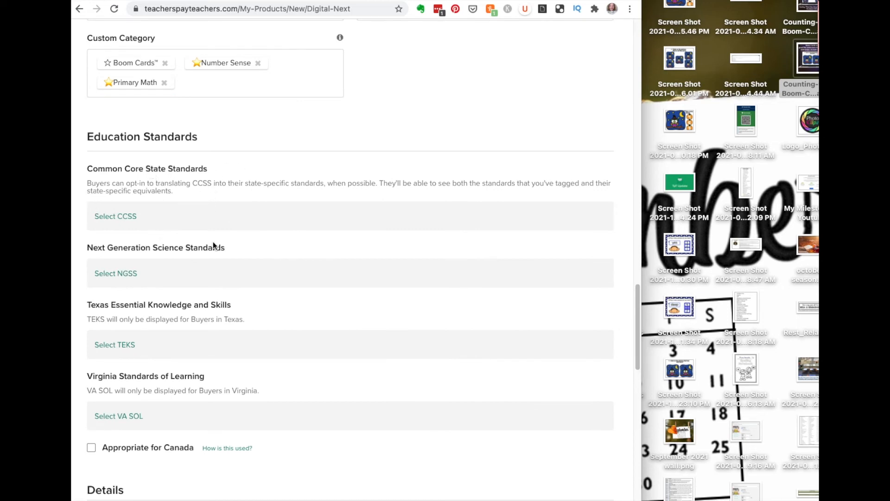
# Mark the product as appropriate for Canada and set the number of pages or slides to 30
pyautogui.scroll(-4, 212, 245)
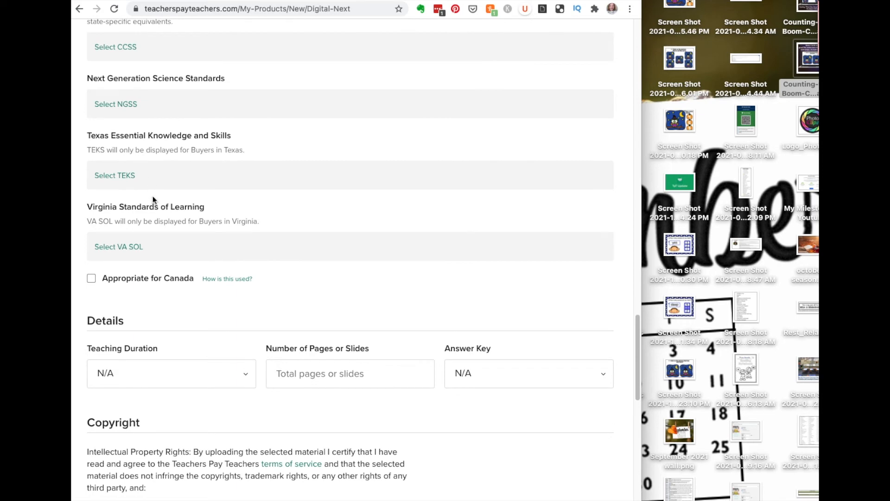
pyautogui.click(91, 278)
pyautogui.click(301, 373)
pyautogui.write('30')
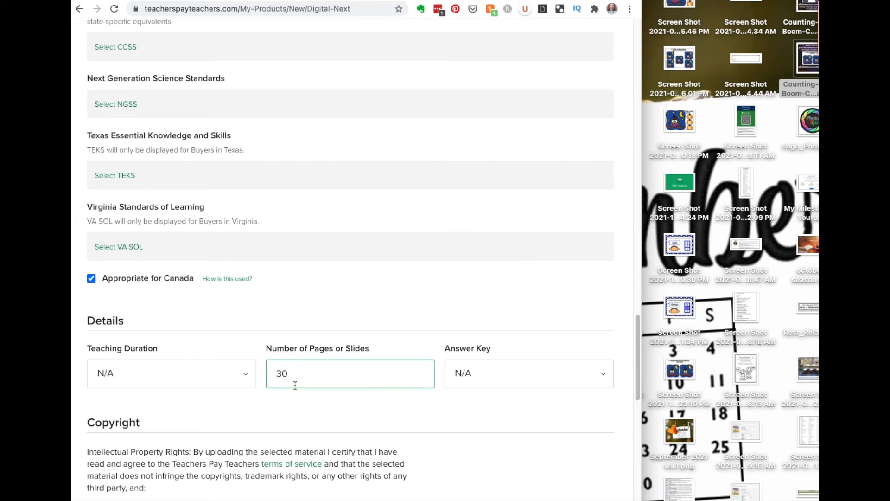
# Select the copyright attestation stating that copyrighted or trademarked materials are used in the product with permission
pyautogui.scroll(-3, 295, 385)
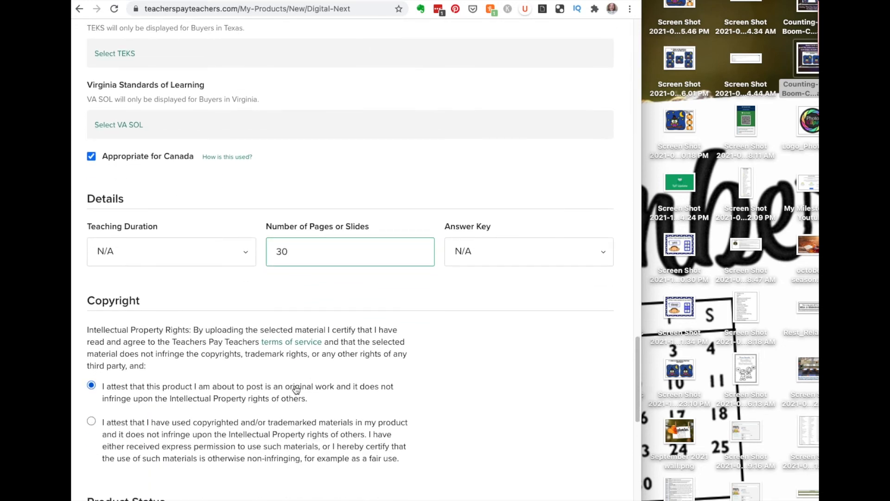
pyautogui.scroll(-5, 295, 385)
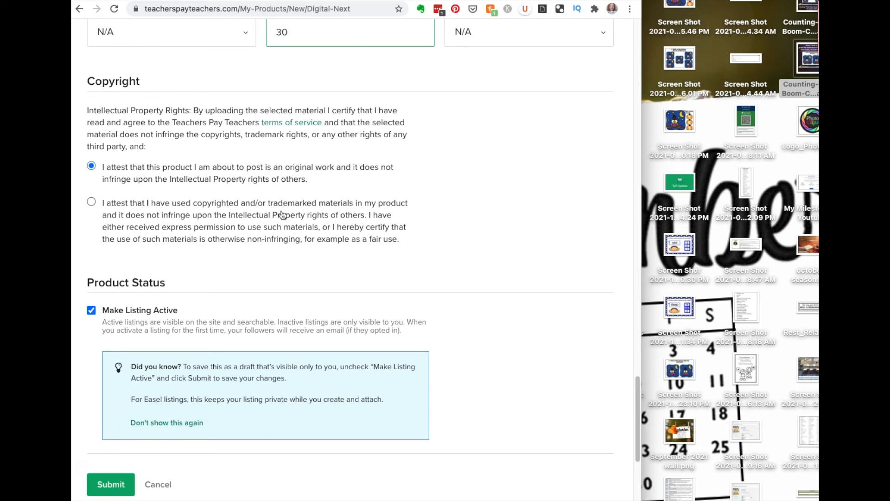
pyautogui.click(92, 202)
# Recheck the completed product form from thumbnails to product status and submit it as an active listing
pyautogui.scroll(-3, 204, 246)
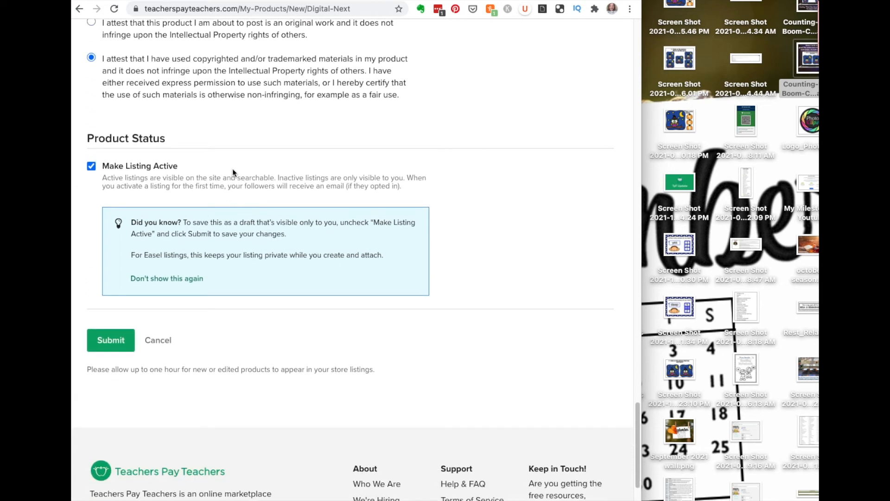
pyautogui.scroll(-3, 262, 153)
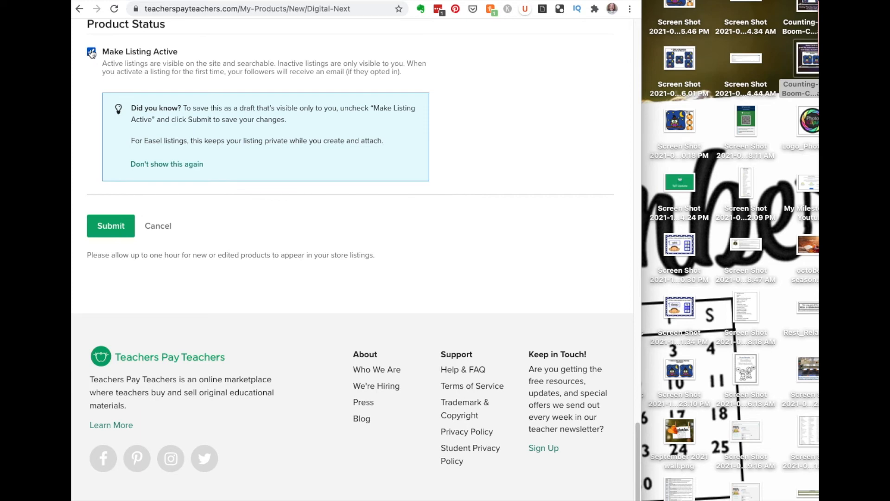
pyautogui.scroll(20, 259, 170)
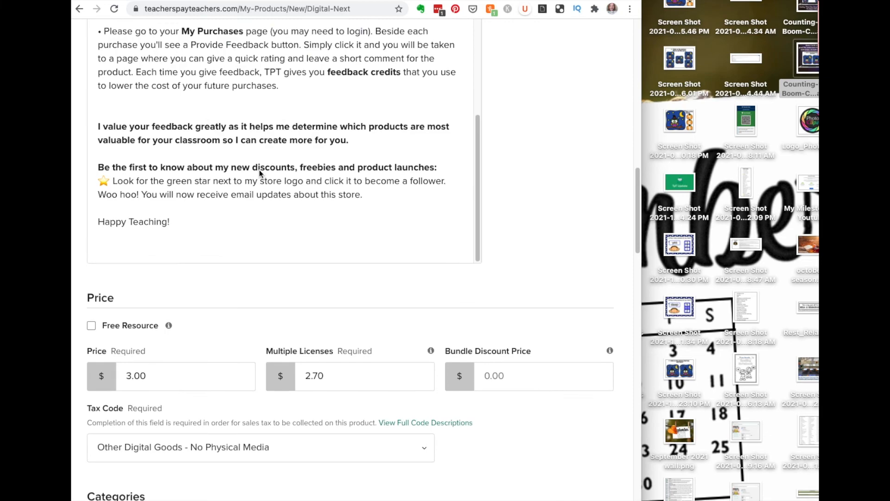
pyautogui.scroll(-20, 260, 170)
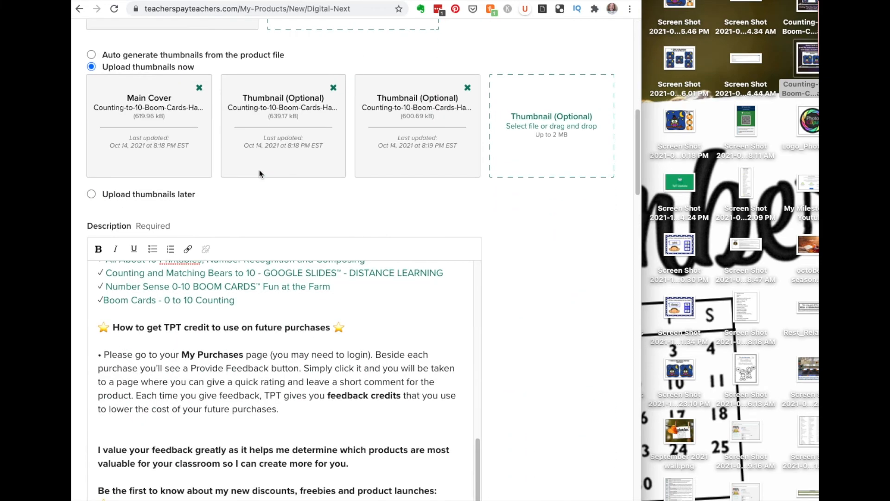
pyautogui.scroll(5, 259, 170)
pyautogui.scroll(2, 259, 170)
pyautogui.scroll(-2, 260, 170)
pyautogui.scroll(-20, 448, 253)
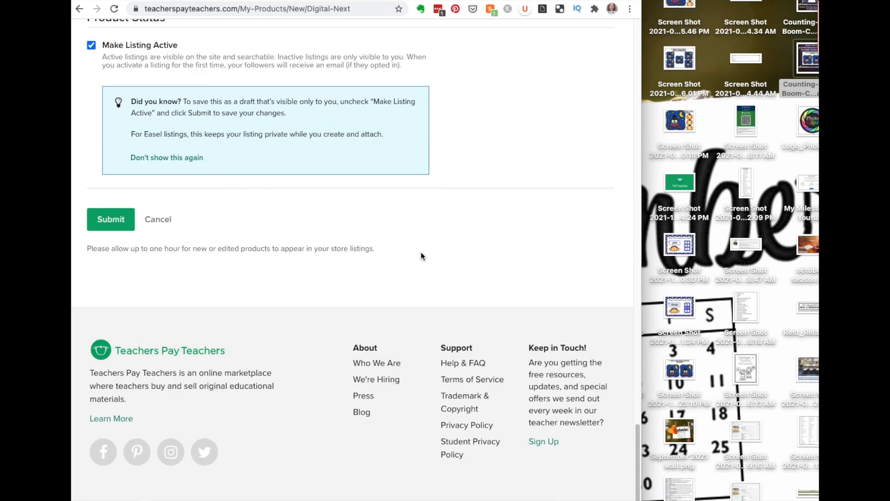
pyautogui.click(116, 223)
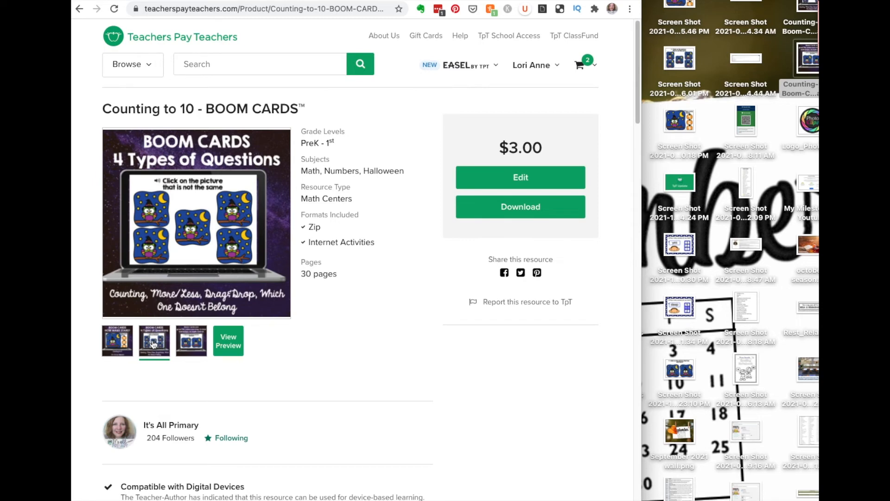
# View the published product's preview image, then read through its description, details and reviews on the product page
pyautogui.click(216, 346)
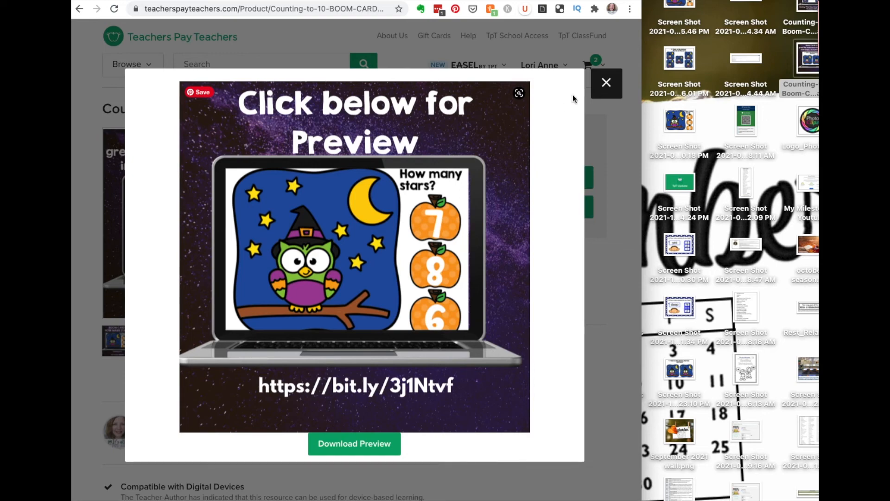
pyautogui.click(605, 83)
pyautogui.scroll(-4, 363, 233)
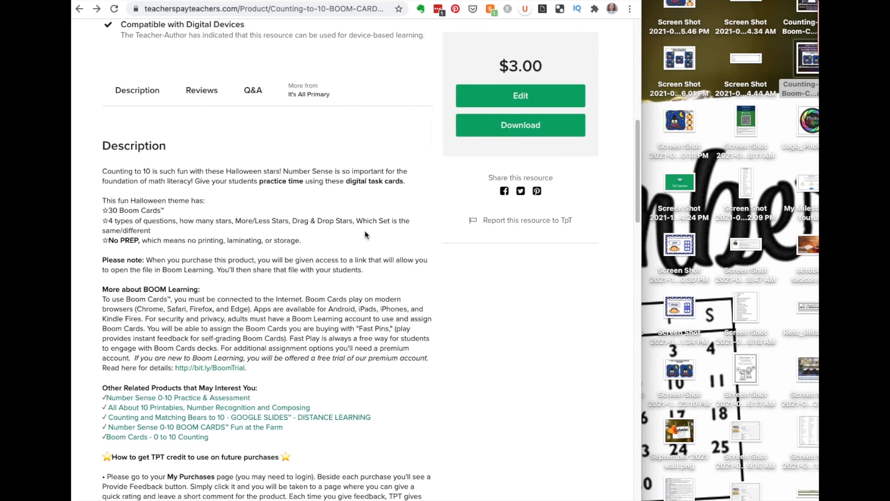
pyautogui.scroll(-5, 365, 234)
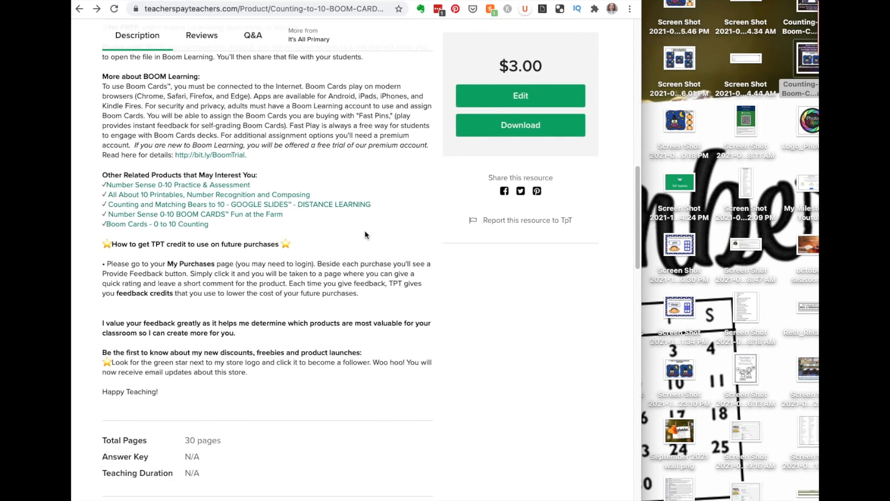
pyautogui.scroll(-10, 364, 235)
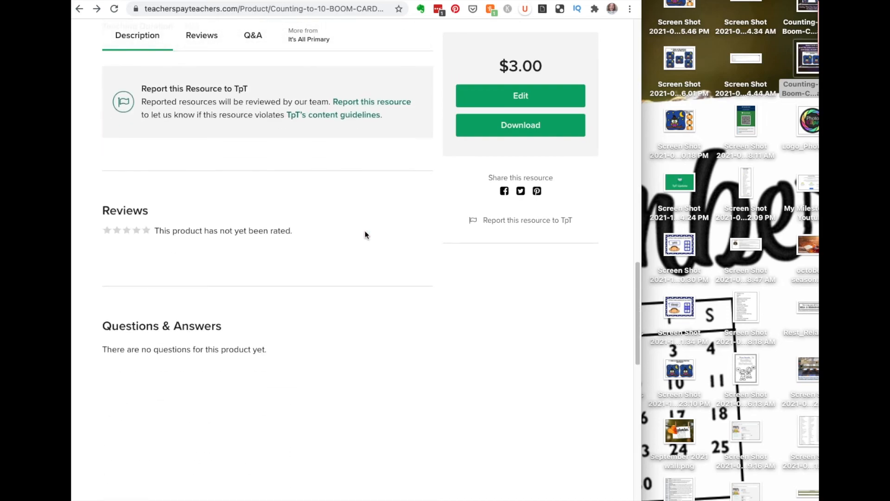